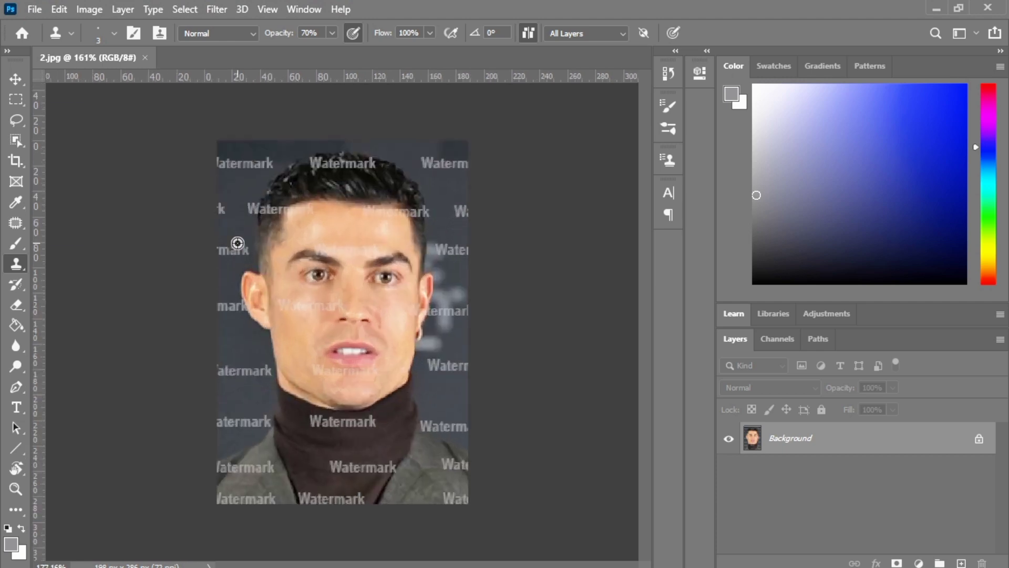
- Unlock the background into a regular layer and duplicate it
left_click(980, 441)
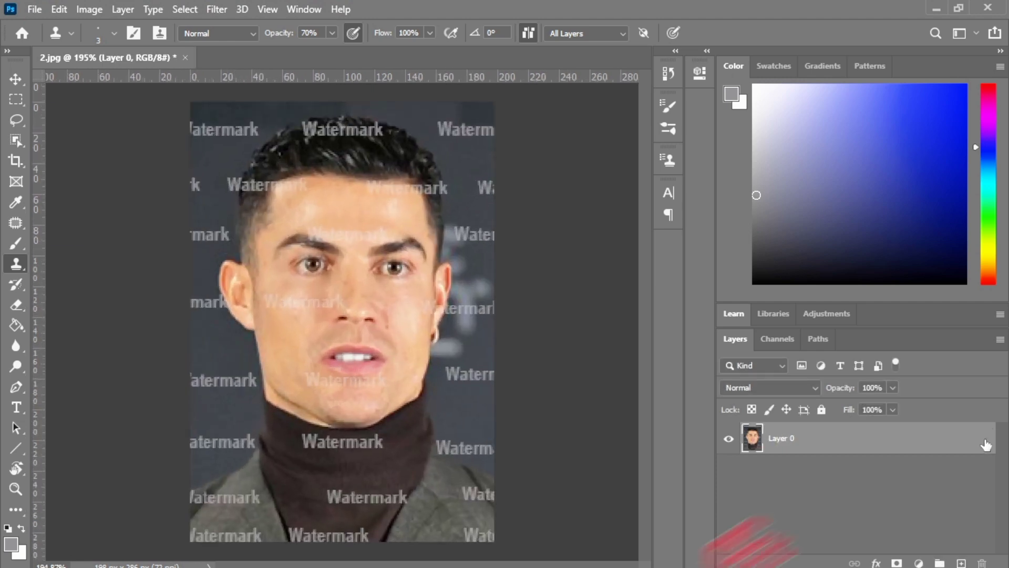
key("ctrl+j")
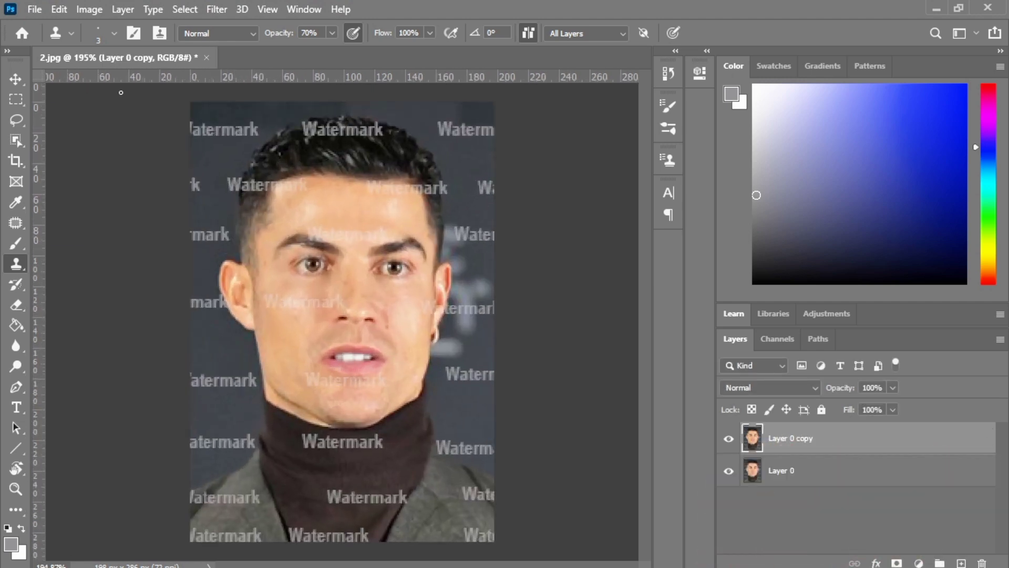
- Select the watermarks in the two uppermost rows at the photo's left side, including the one reaching into the hair, with rectangular marquees
scroll(173, 106, "up", 4)
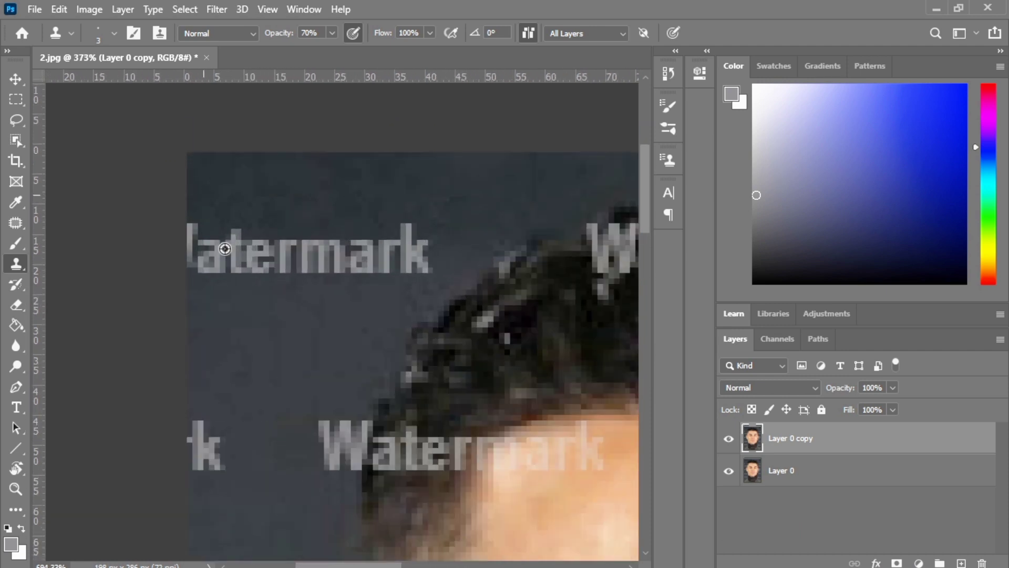
scroll(225, 248, "up", 5)
left_click(16, 108)
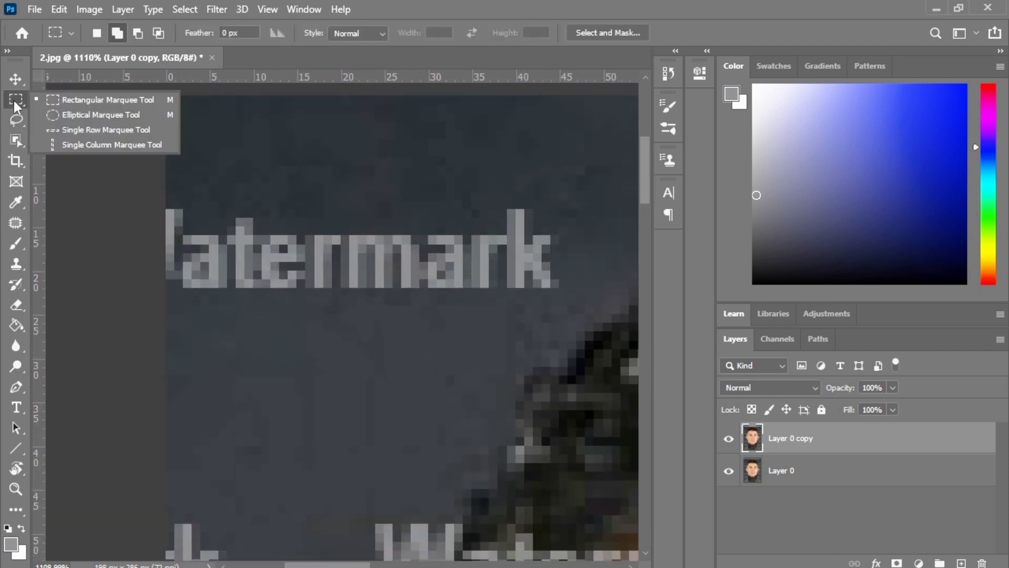
left_click(90, 102)
left_click_drag(166, 183, 581, 300)
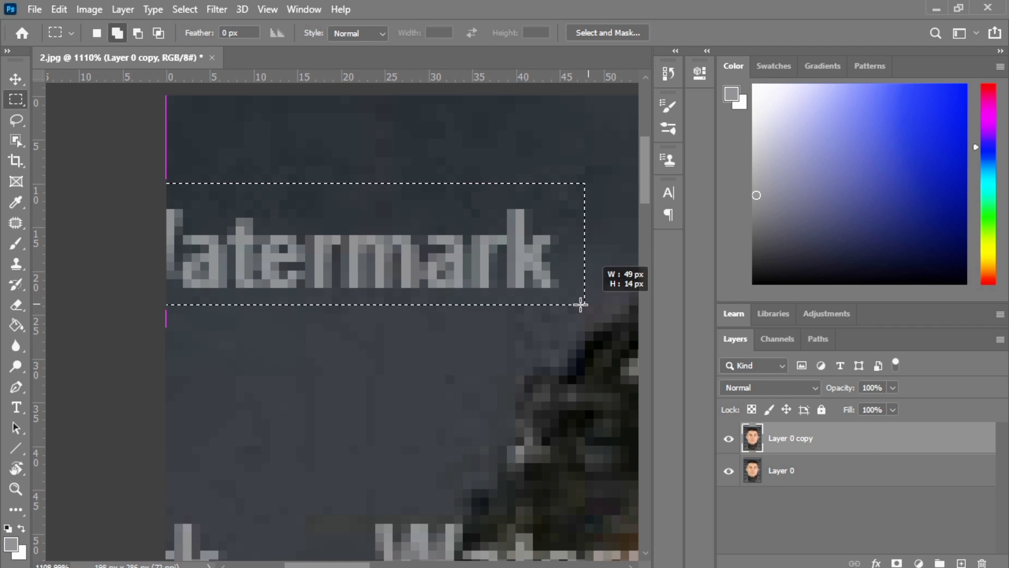
scroll(207, 349, "down", 5)
left_click_drag(167, 327, 244, 431)
left_click_drag(526, 443, 589, 422)
scroll(235, 419, "down", 3)
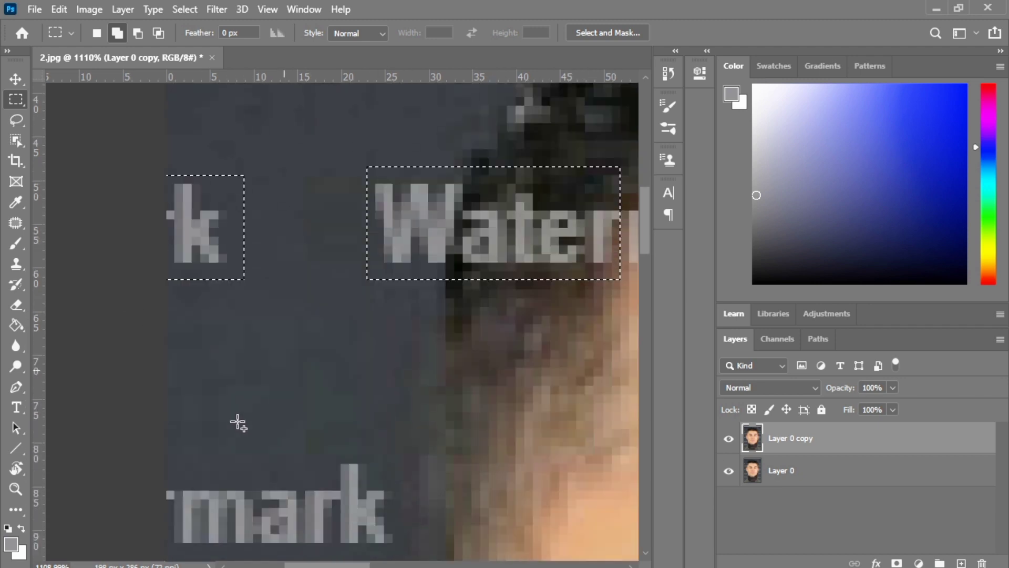
- Add rectangular selections around the remaining watermarks down the photo's left edge, from beside the face to the jacket
scroll(235, 419, "down", 2)
left_click_drag(166, 332, 389, 457)
scroll(211, 407, "down", 7)
scroll(211, 407, "down", 1)
left_click_drag(166, 322, 395, 450)
scroll(286, 428, "down", 8)
mouse_move(167, 331)
left_mouse_down()
mouse_move(462, 443)
mouse_move(550, 445)
mouse_move(444, 455)
mouse_move(550, 448)
left_mouse_up()
scroll(241, 435, "down", 1)
scroll(241, 433, "down", 4)
scroll(336, 450, "down", 5)
mouse_move(166, 269)
left_mouse_down()
mouse_move(493, 417)
mouse_move(584, 408)
left_mouse_up()
- Add the two watermarks over the lower part of the sweater to the selection
scroll(296, 483, "down", 1)
scroll(541, 514, "down", 1)
scroll(491, 469, "right", 10)
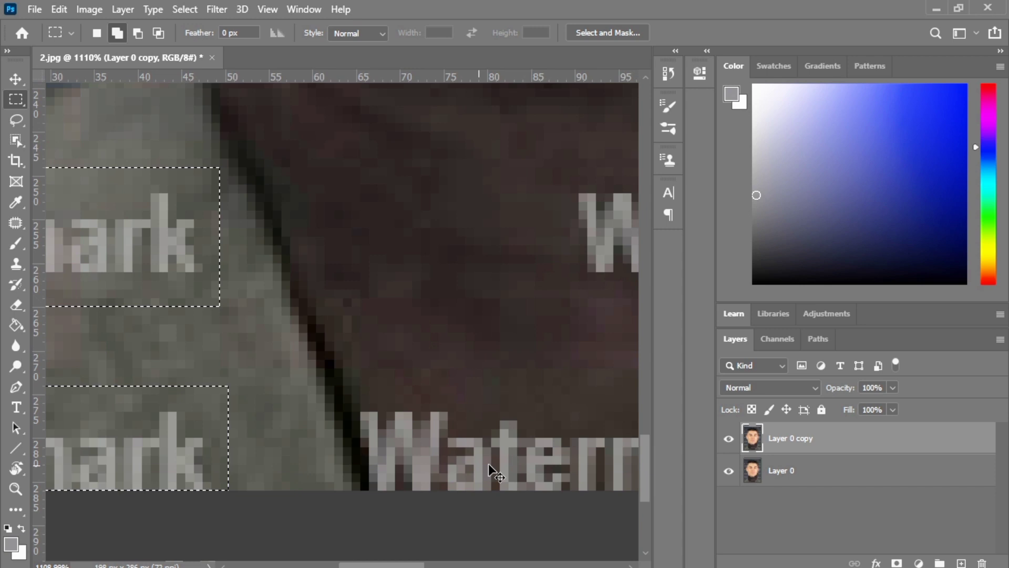
left_click_drag(95, 386, 589, 490)
scroll(475, 452, "down", 1)
scroll(428, 275, "right", 5)
mouse_move(84, 150)
left_mouse_down()
mouse_move(388, 268)
mouse_move(567, 272)
left_mouse_up()
- Add the watermarks along the lower part of the photo's right edge, from the bottom corner up past the jacket, to the selection
scroll(565, 274, "right", 3)
scroll(560, 265, "right", 10)
left_click_drag(345, 372, 528, 495)
scroll(435, 342, "up", 7)
left_click_drag(334, 275, 537, 449)
scroll(322, 338, "up", 9)
left_click_drag(186, 288, 554, 422)
- Add the right-edge watermarks beside the face and the end of the watermark crossing the hair on that side to the selection
scroll(181, 221, "right", 2)
scroll(244, 259, "up", 10)
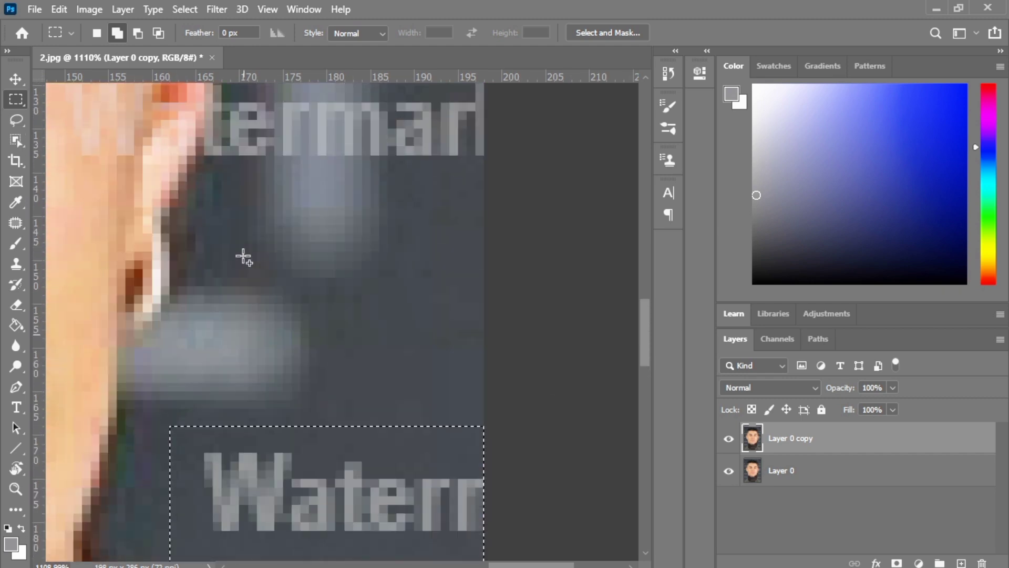
scroll(304, 267, "up", 4)
left_click_drag(239, 208, 532, 400)
scroll(307, 275, "up", 5)
left_click_drag(354, 238, 489, 384)
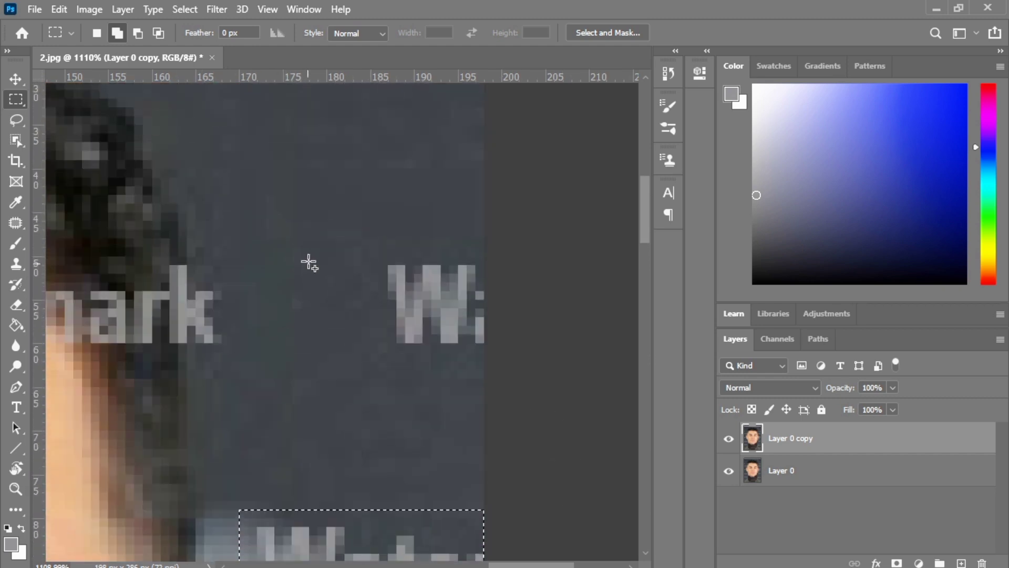
left_click_drag(83, 266, 248, 361)
- Add the watermark in the photo's upper-right corner and the one over the top of the hair to the selection
scroll(230, 340, "up", 1)
scroll(179, 315, "up", 5)
left_click_drag(126, 282, 489, 402)
scroll(258, 163, "down", 5)
scroll(307, 148, "up", 6)
left_click_drag(299, 213, 547, 303)
- Narrow the selection to the watermark letters with Color Range, sampling the grey lettering beside the ear and adjusting the fuzziness
scroll(547, 305, "down", 6)
scroll(335, 347, "up", 2)
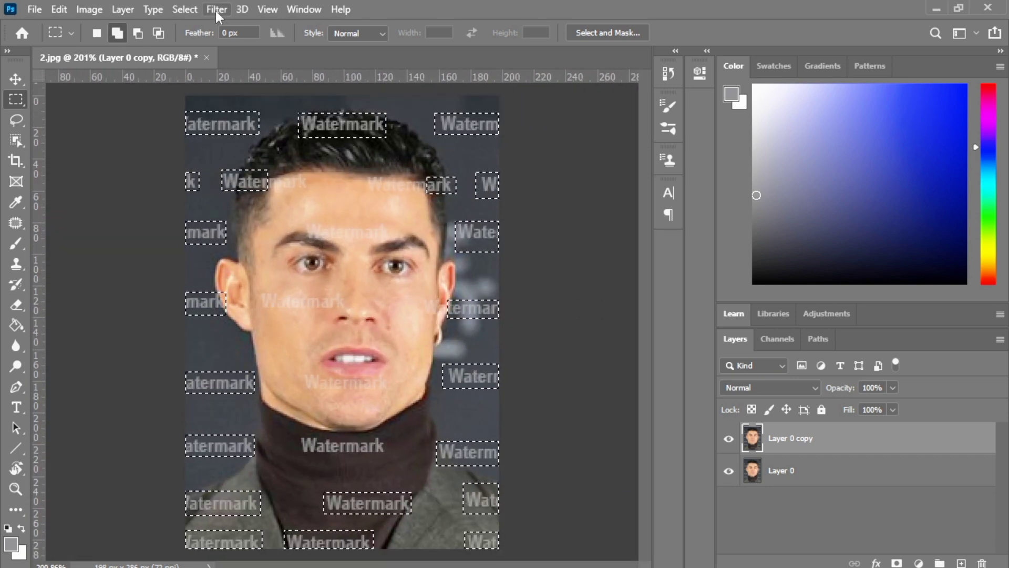
left_click(184, 9)
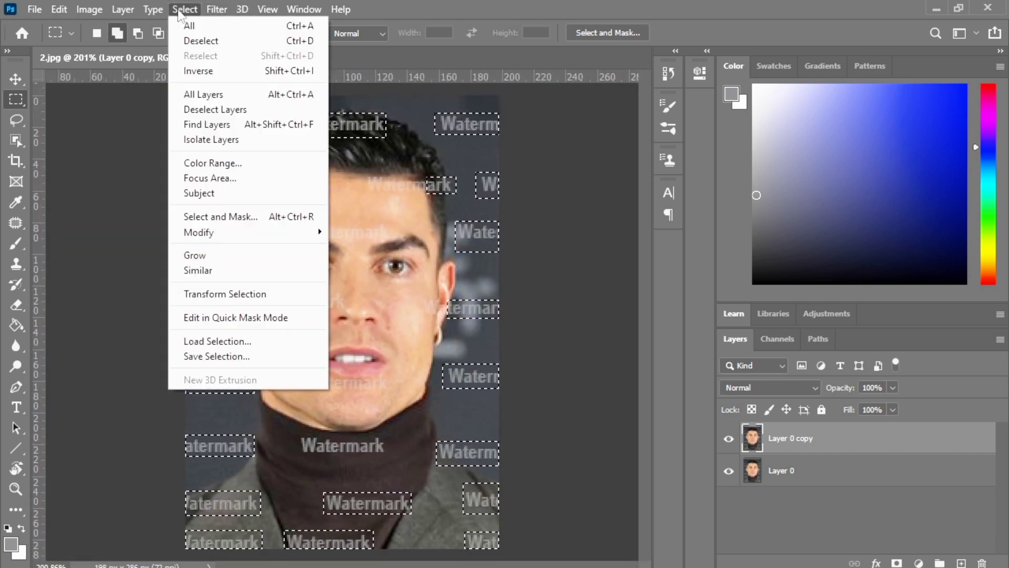
left_click(209, 163)
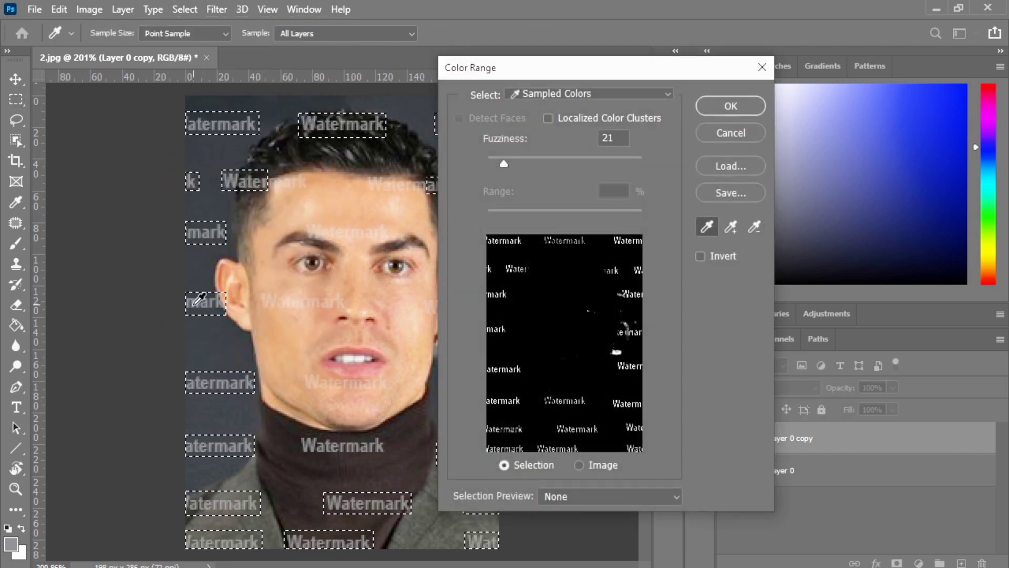
scroll(200, 300, "up", 10)
left_click(215, 295)
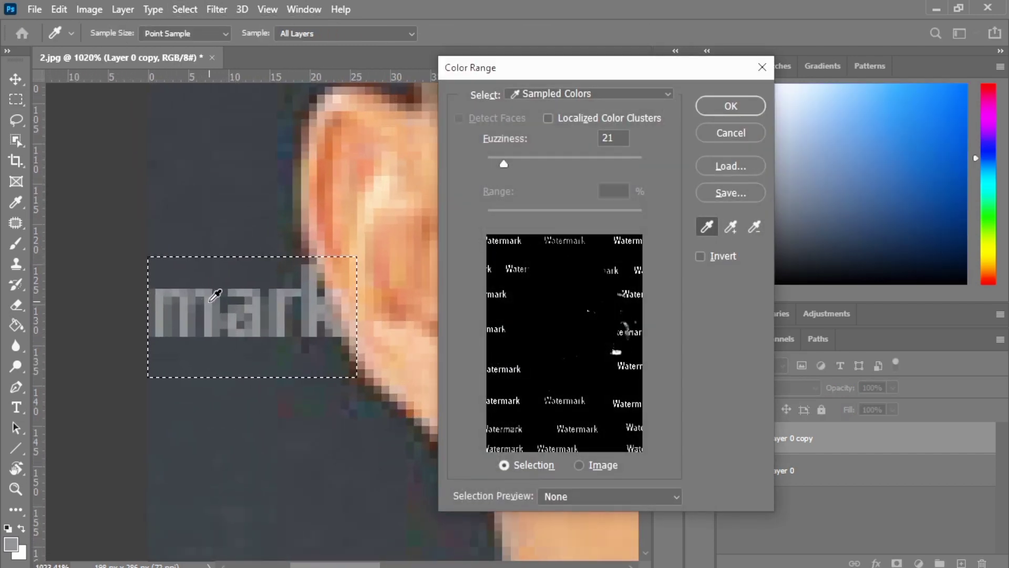
mouse_move(497, 164)
left_mouse_down()
mouse_move(516, 165)
mouse_move(506, 168)
left_mouse_up()
left_click(725, 105)
key("ctrl+0")
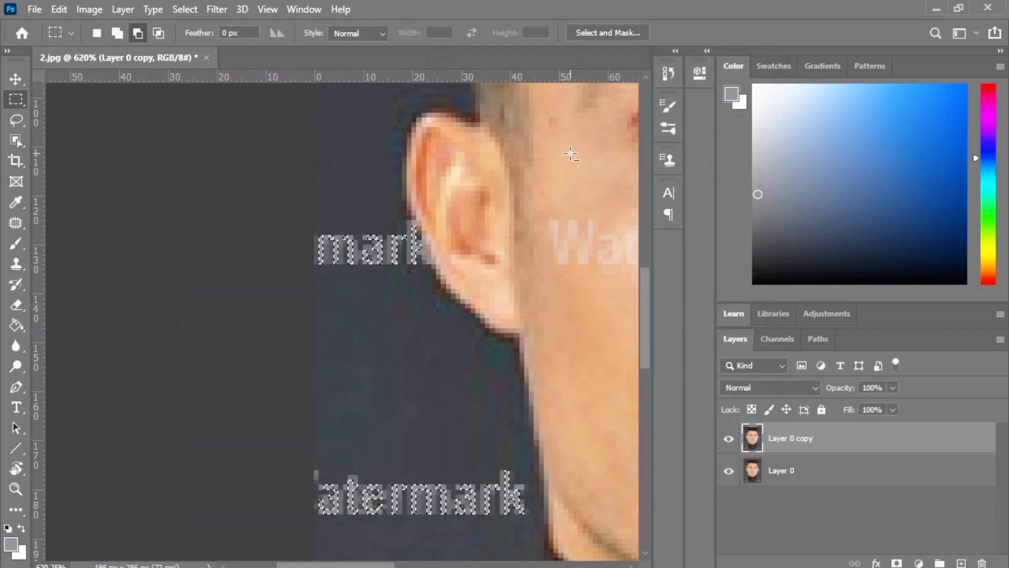
- Expand the selection around the watermark letters by 3 pixels
scroll(407, 259, "up", 7)
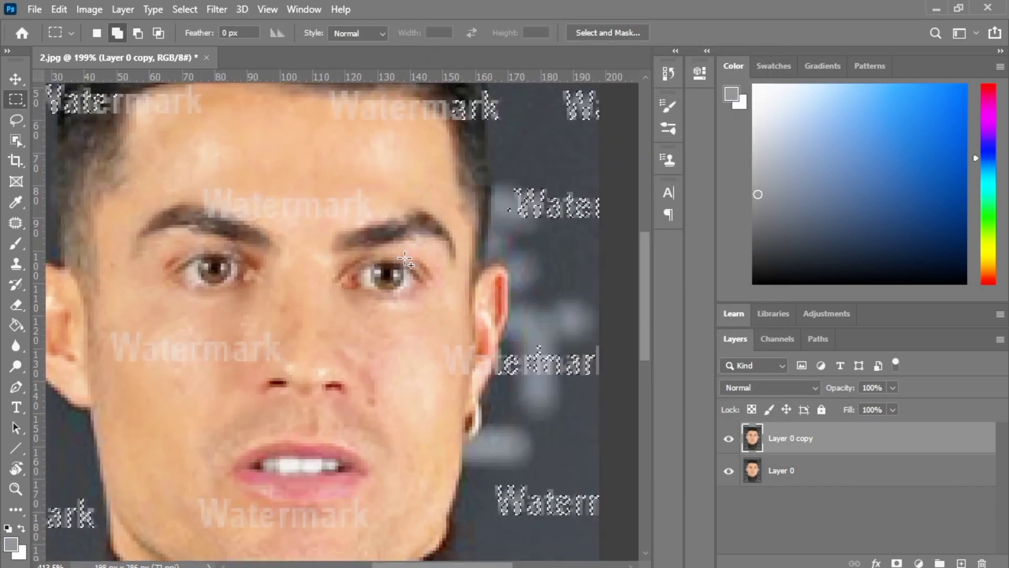
scroll(406, 259, "down", 9)
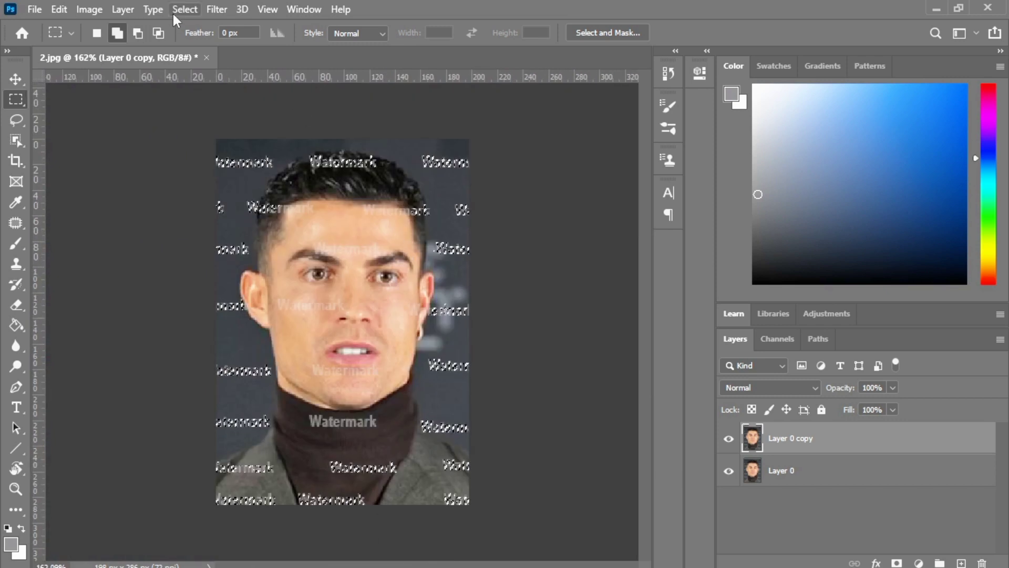
left_click(185, 9)
mouse_move(198, 235)
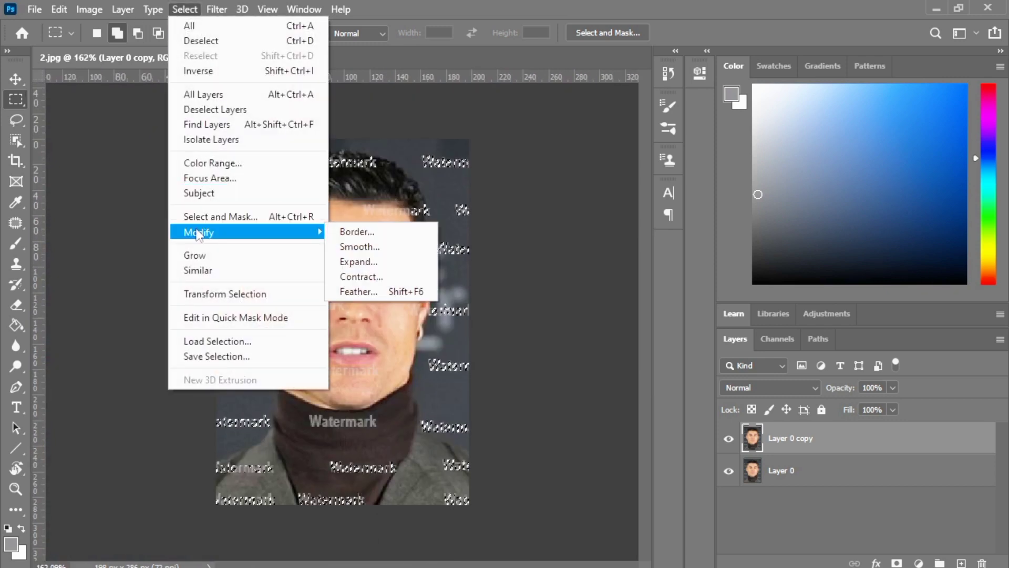
left_click(363, 261)
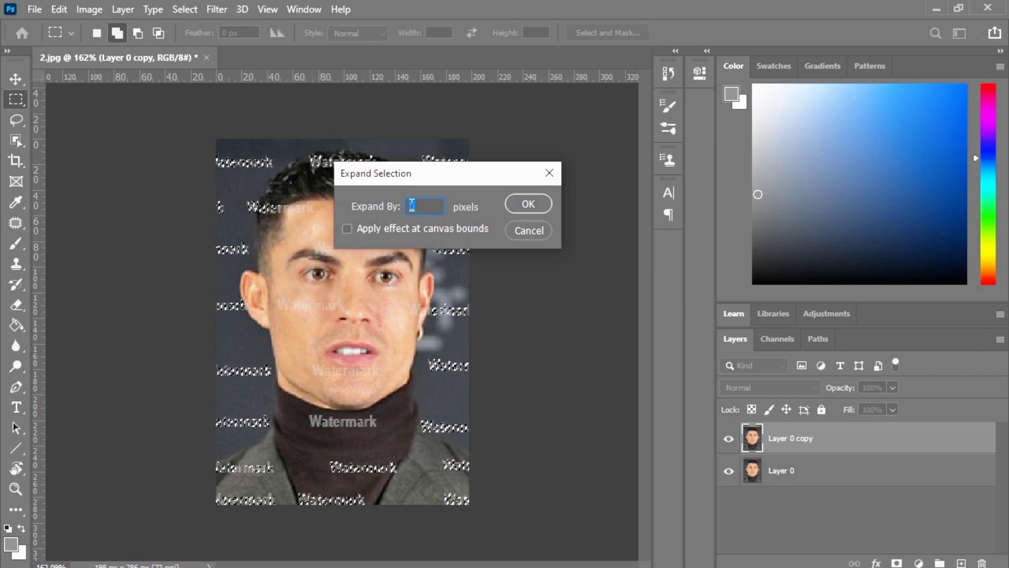
type("3")
key("Return")
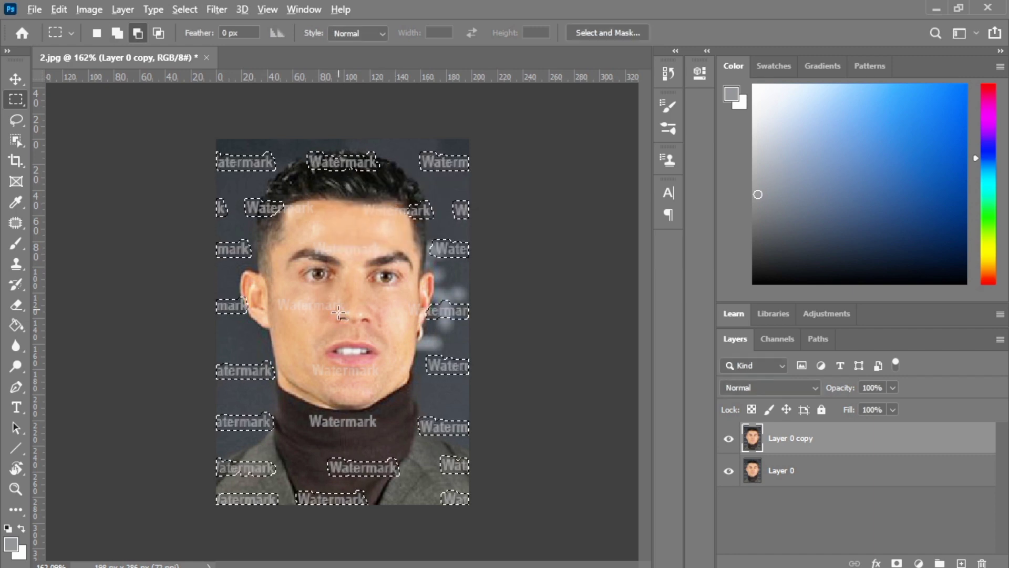
- Add the watermark on the turtleneck collar below the chin to the selection with a freehand lasso outline
scroll(340, 317, "up", 5)
scroll(316, 487, "up", 5)
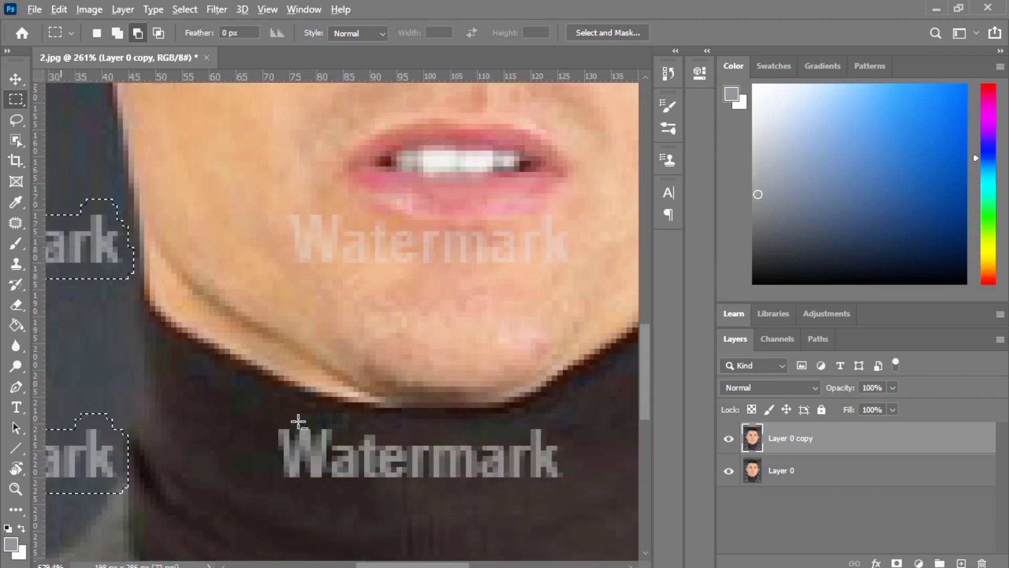
left_click(12, 121)
left_click(96, 117)
mouse_move(269, 367)
left_mouse_down()
mouse_move(304, 355)
mouse_move(355, 430)
mouse_move(269, 383)
left_mouse_up()
scroll(274, 389, "down", 5)
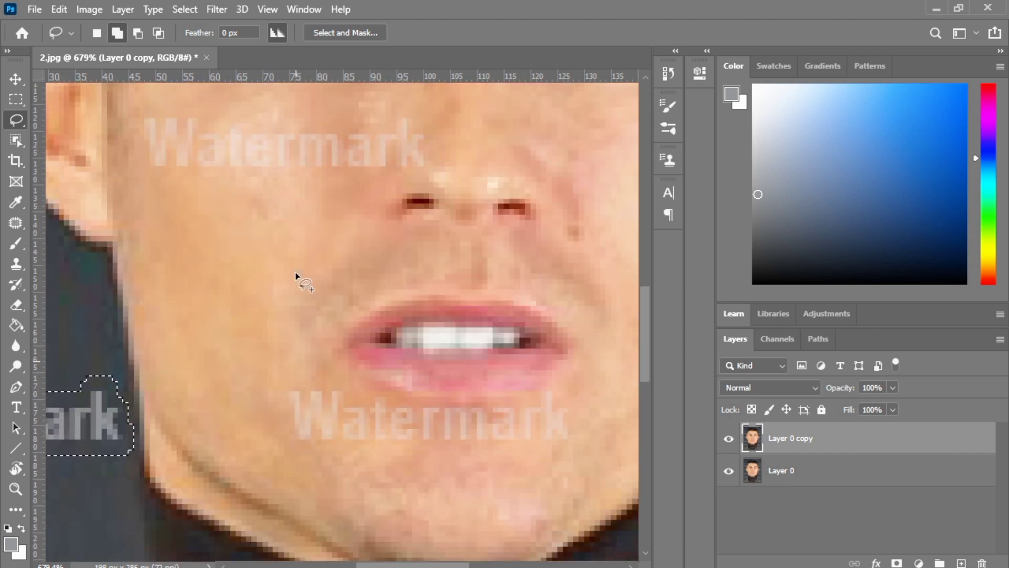
- Fill the selected watermark areas using Content-Aware Fill with automatic sampling, output to a new layer
left_click(103, 8)
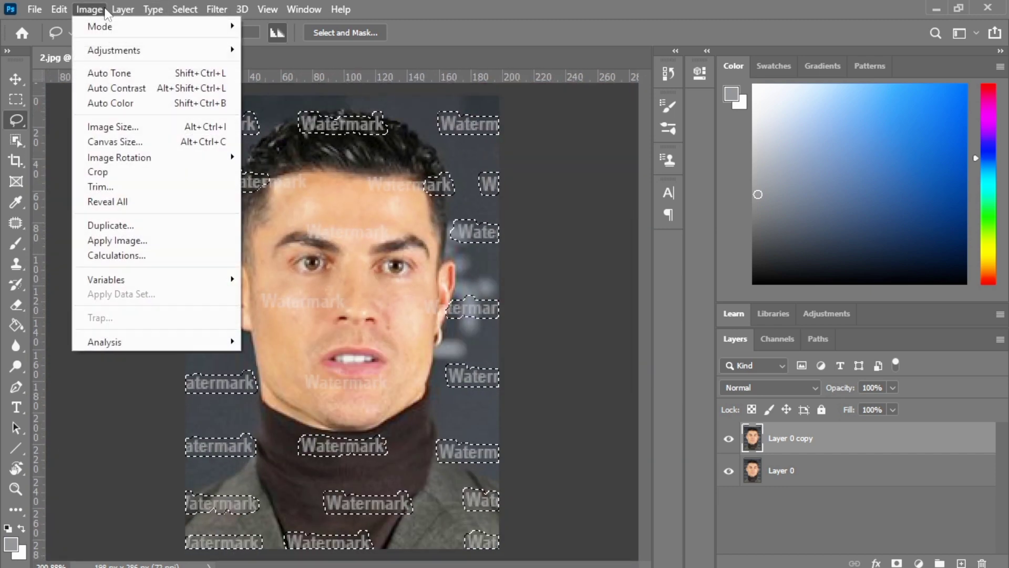
mouse_move(62, 9)
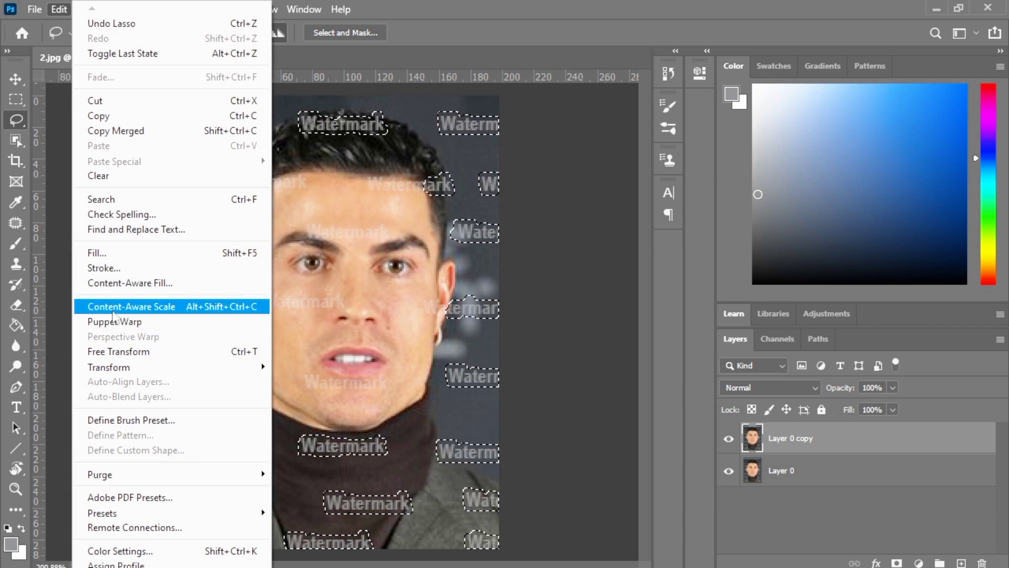
left_click(120, 283)
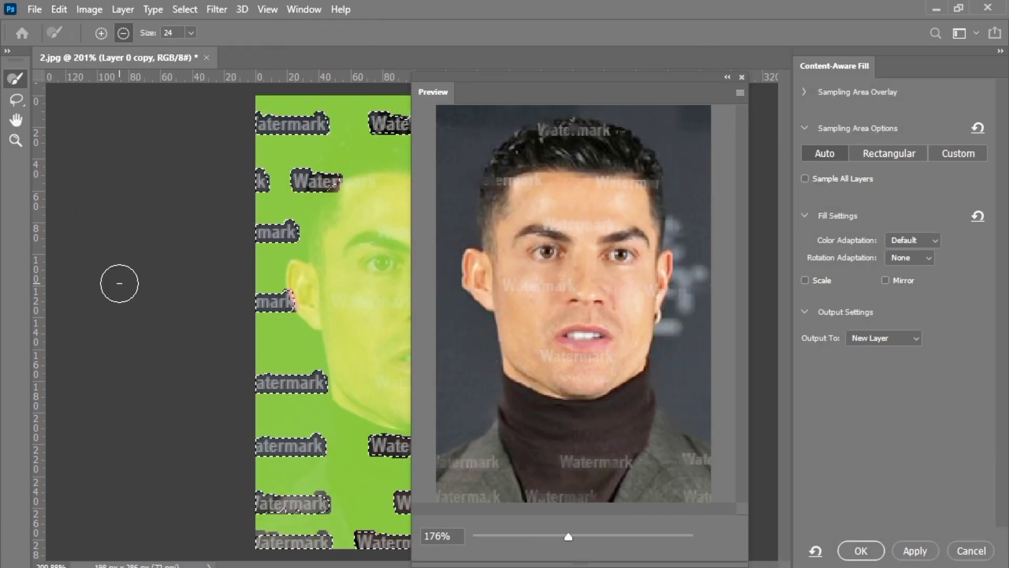
left_click(912, 550)
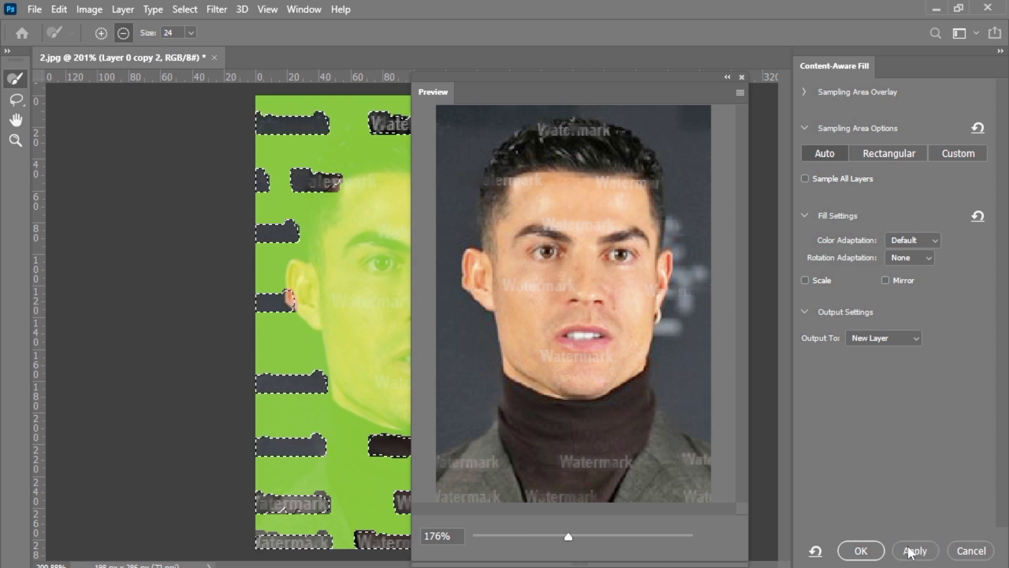
left_click(859, 551)
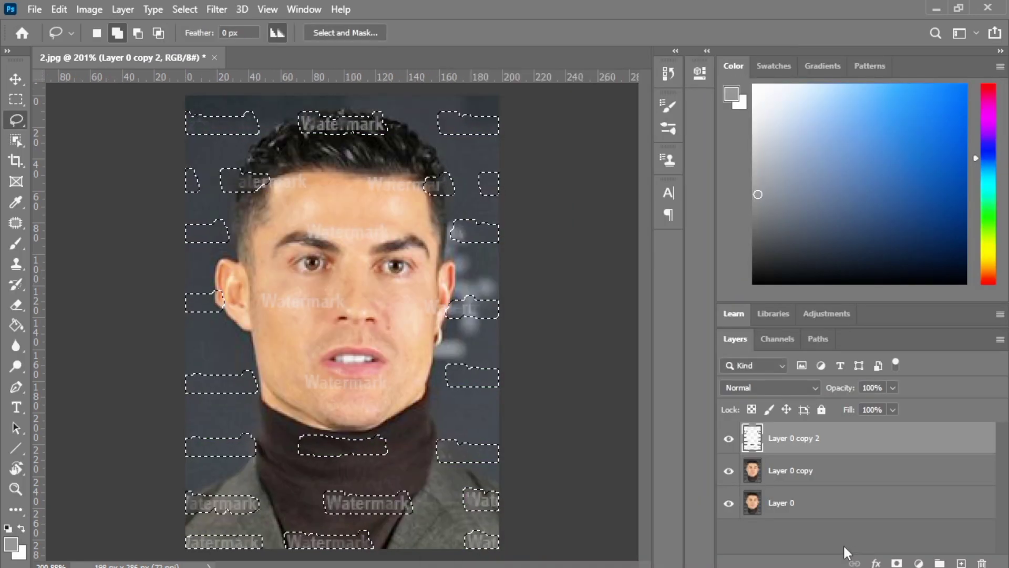
- Cover the watermark in the photo's bottom-right corner with cloned jacket texture, using a 6 px Clone Stamp at 70% opacity
scroll(456, 512, "up", 4)
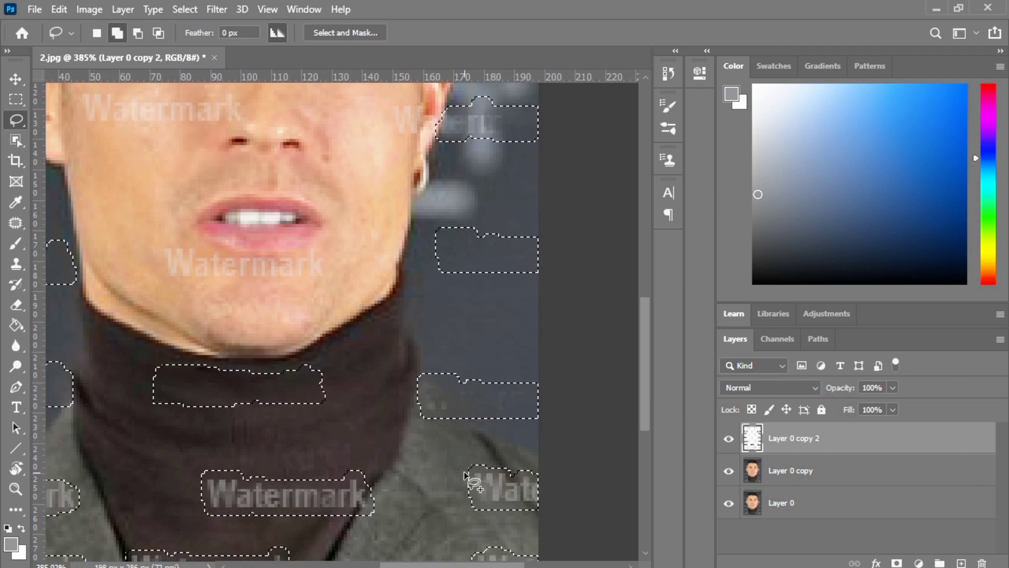
scroll(645, 357, "down", 5)
scroll(544, 410, "up", 3)
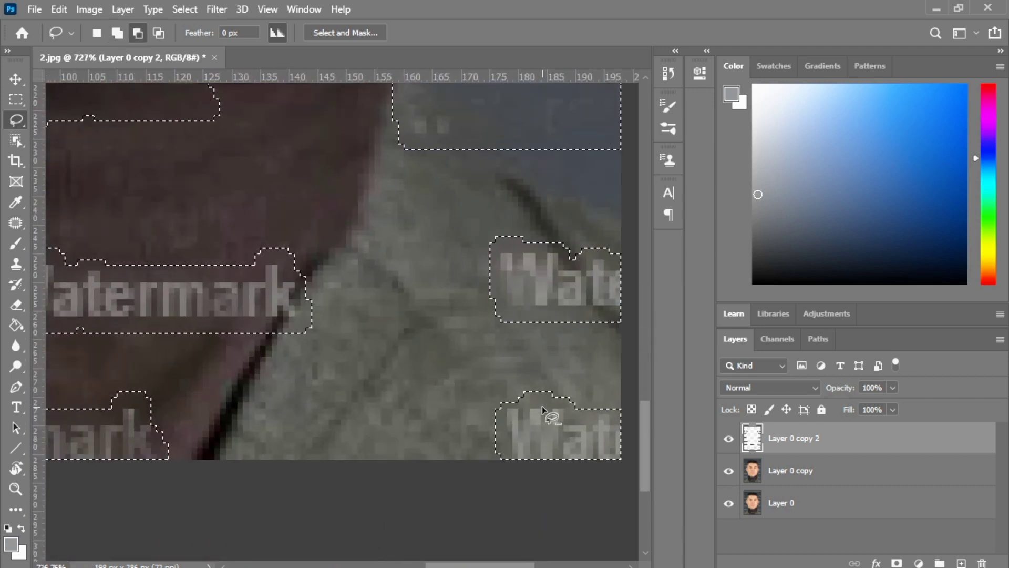
left_click(20, 266)
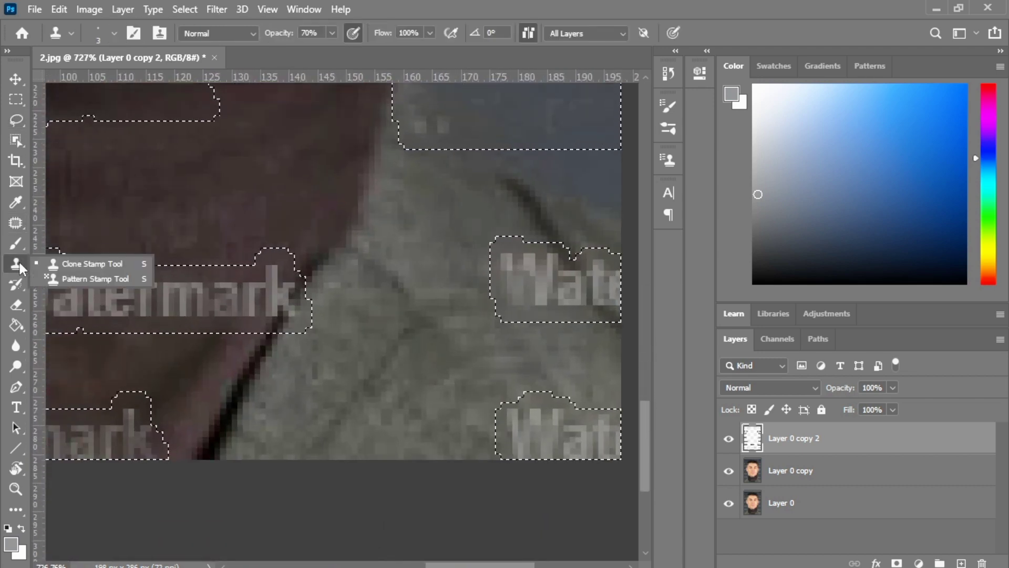
left_click(68, 264)
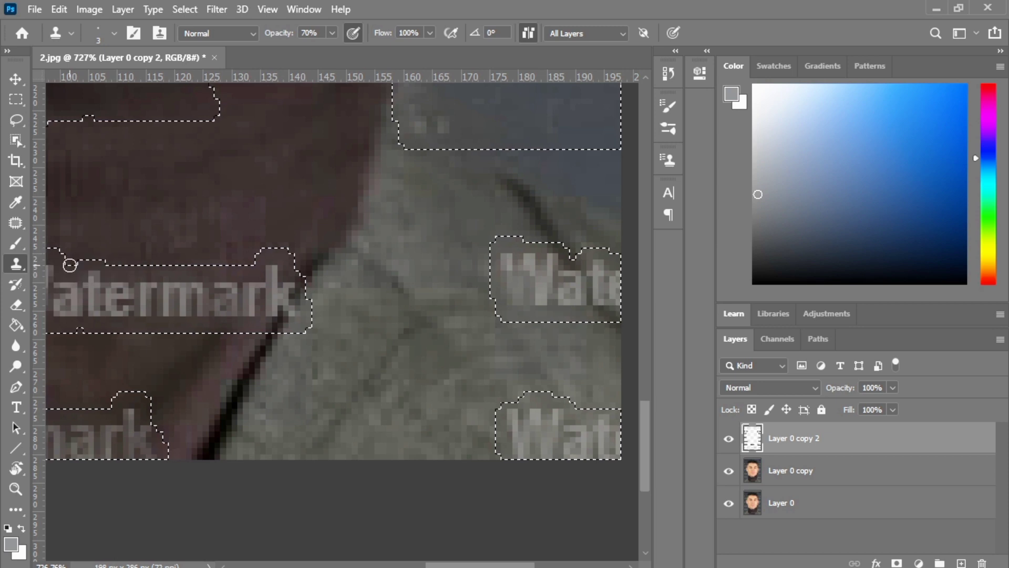
left_click(321, 33)
key("Return")
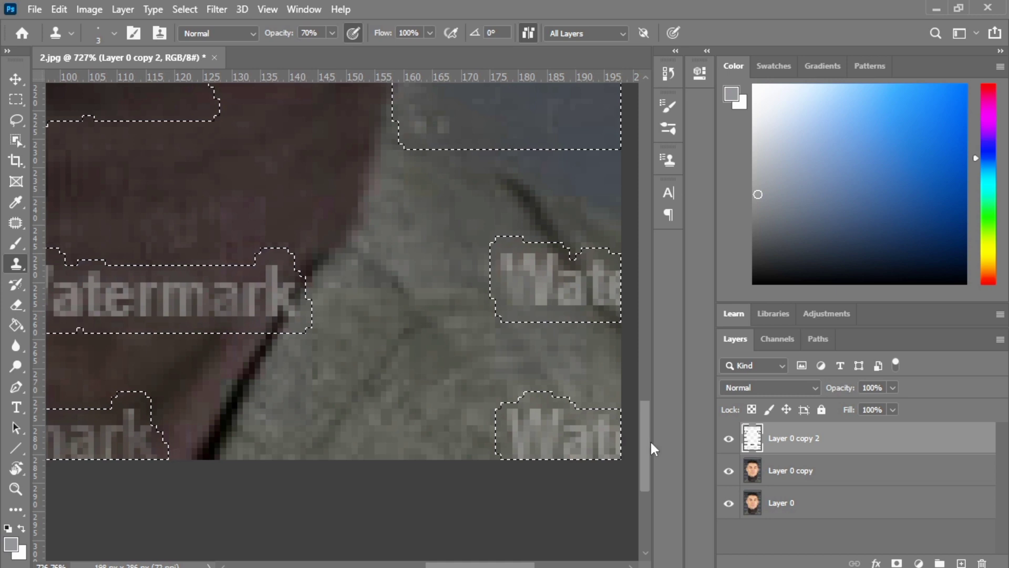
scroll(541, 431, "right", 3)
scroll(485, 422, "up", 3)
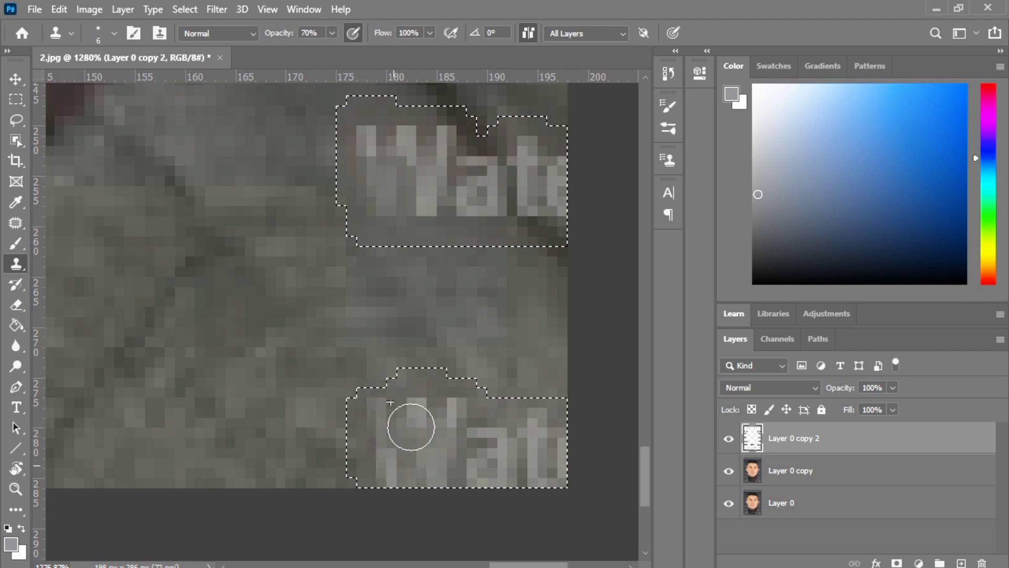
left_click_drag(411, 427, 393, 435)
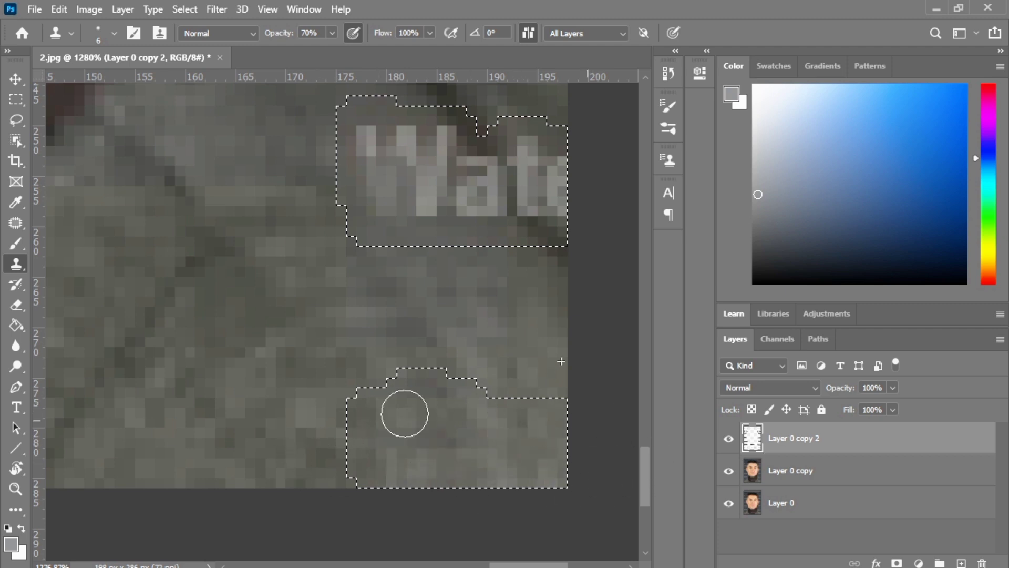
- Clone clean jacket fabric over the watermark on the shoulder at the photo's right edge
scroll(435, 384, "up", 3)
left_click(390, 343, "alt")
mouse_move(431, 268)
left_mouse_down()
mouse_move(474, 268)
mouse_move(532, 232)
left_mouse_up()
left_click_drag(419, 293, 462, 204)
left_click(410, 356, "alt")
mouse_move(358, 221)
left_mouse_down()
mouse_move(325, 230)
mouse_move(566, 275)
left_mouse_up()
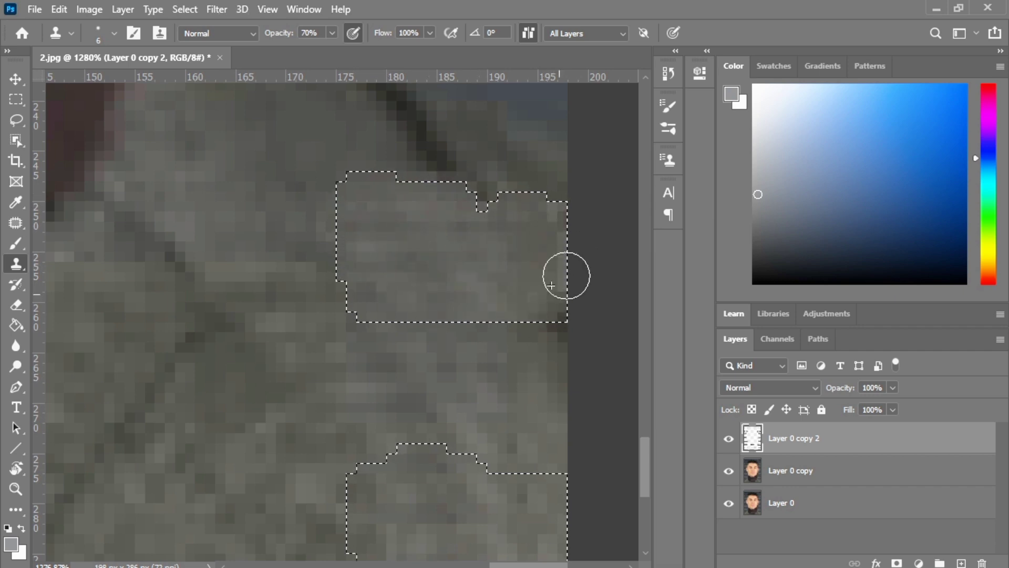
- Clone clean texture over the watermark remnants beside the turtleneck, where the right-hand shoulder meets the background
scroll(526, 221, "down", 5)
scroll(457, 273, "up", 6)
scroll(473, 305, "down", 5)
scroll(428, 315, "up", 6)
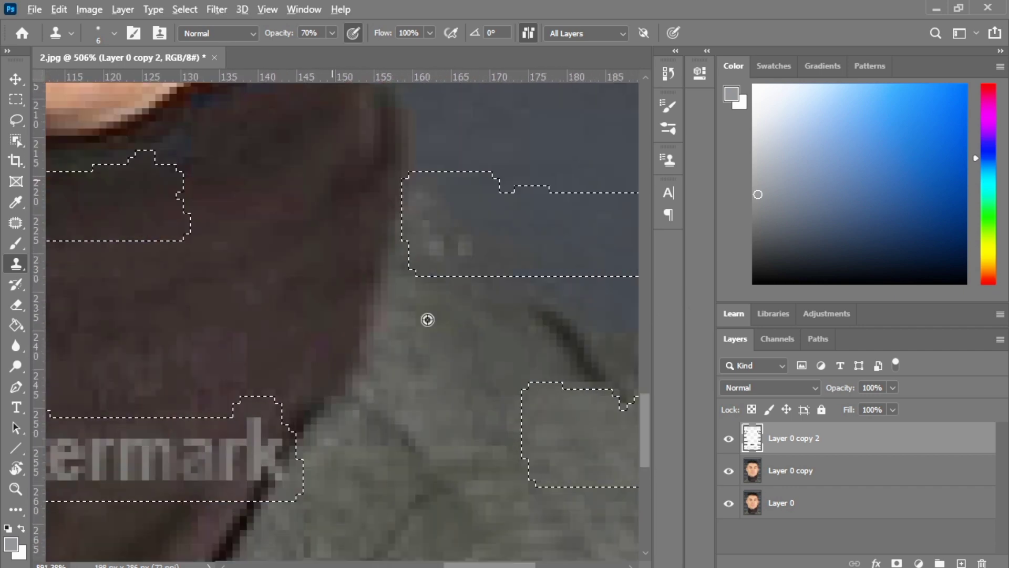
left_click(450, 263, "alt")
left_click_drag(440, 205, 497, 217)
- Clone turtleneck fabric over the selected watermark on the sweater's lower right part, raising the Clone Stamp opacity to 87%
scroll(506, 273, "down", 5)
scroll(367, 353, "up", 3)
scroll(461, 301, "up", 3)
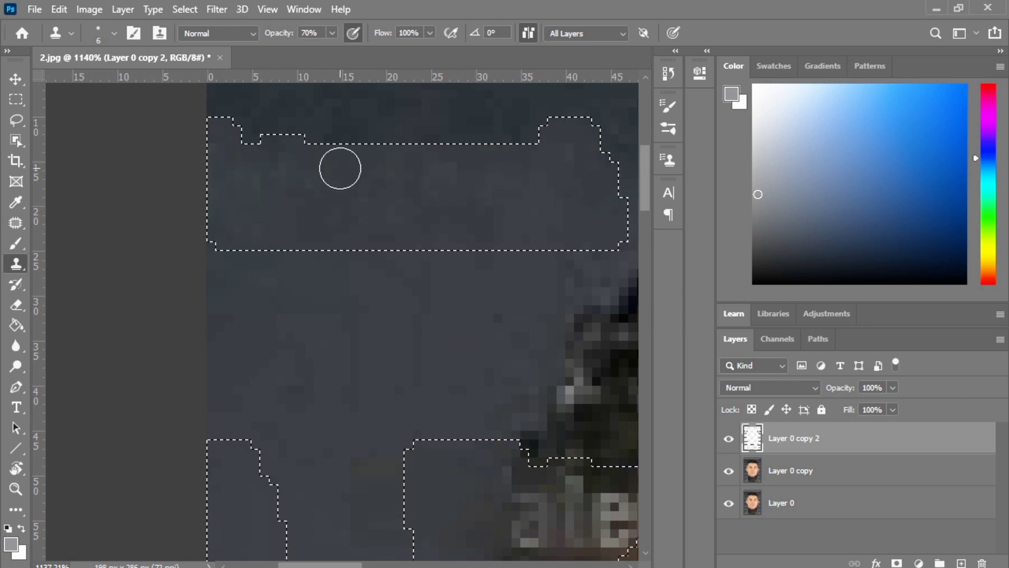
scroll(338, 167, "down", 5)
scroll(370, 481, "up", 3)
scroll(369, 482, "up", 3)
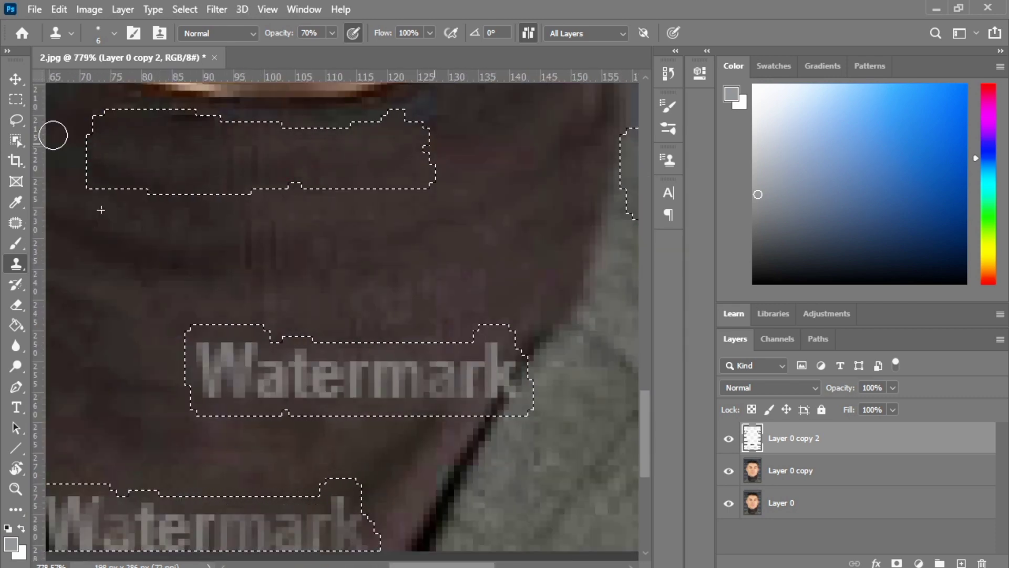
left_click(389, 296, "alt")
mouse_move(505, 394)
left_mouse_down()
mouse_move(361, 365)
mouse_move(302, 397)
left_mouse_up()
left_click(453, 294, "alt")
left_click(332, 33)
left_click(346, 51)
mouse_move(226, 365)
left_mouse_down()
mouse_move(172, 342)
mouse_move(499, 402)
left_mouse_up()
left_click(266, 290, "alt")
mouse_move(210, 327)
left_mouse_down()
mouse_move(420, 374)
mouse_move(500, 339)
left_mouse_up()
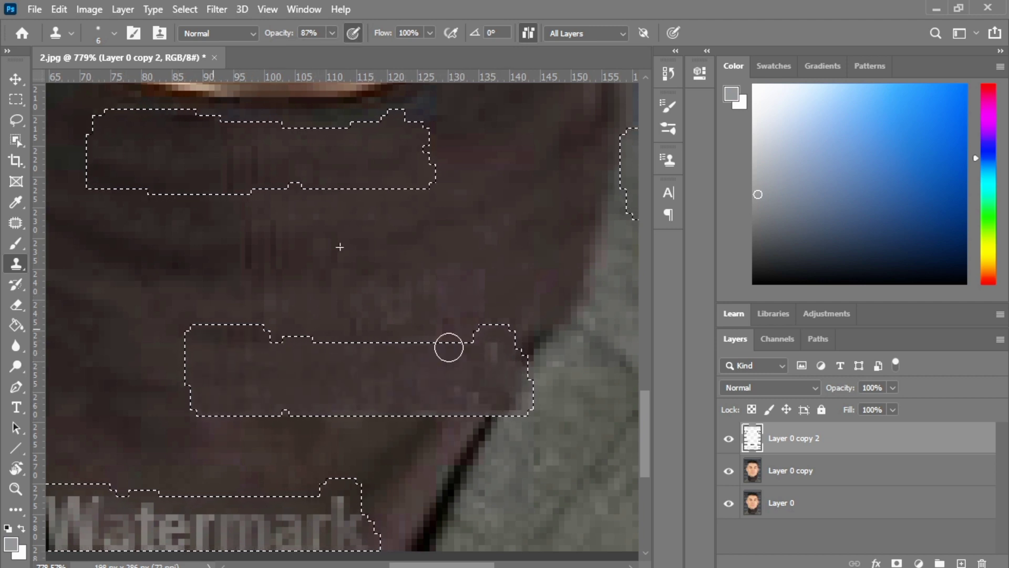
- Clone sweater fabric over the watermark at the photo's bottom edge on the turtleneck
scroll(140, 412, "up", 4)
scroll(139, 451, "down", 4)
left_click(482, 232, "alt")
mouse_move(483, 299)
left_mouse_down()
mouse_move(309, 365)
mouse_move(500, 282)
mouse_move(81, 342)
mouse_move(326, 374)
left_mouse_up()
left_click(196, 257, "alt")
mouse_move(114, 324)
left_mouse_down()
mouse_move(243, 345)
mouse_move(300, 320)
mouse_move(215, 371)
mouse_move(200, 289)
mouse_move(464, 348)
left_mouse_up()
- Cover the watermark in the photo's bottom-left corner with cloned jacket texture
scroll(244, 345, "left", 3)
scroll(184, 284, "down", 5)
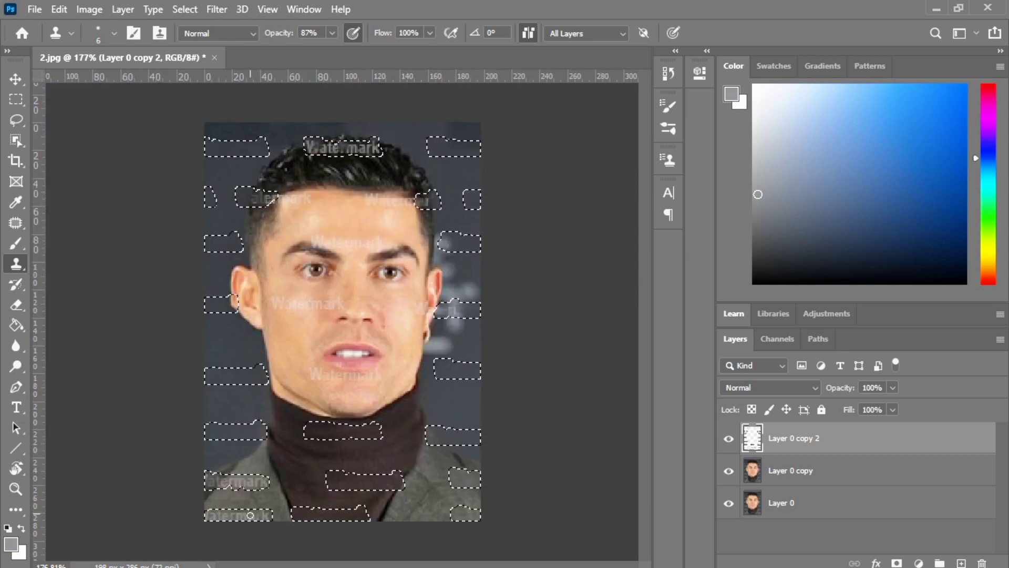
scroll(236, 510, "up", 4)
left_click_drag(645, 430, 642, 475)
scroll(459, 322, "up", 2)
left_click(459, 322, "alt")
mouse_move(393, 393)
left_mouse_down()
mouse_move(104, 401)
mouse_move(517, 398)
left_mouse_up()
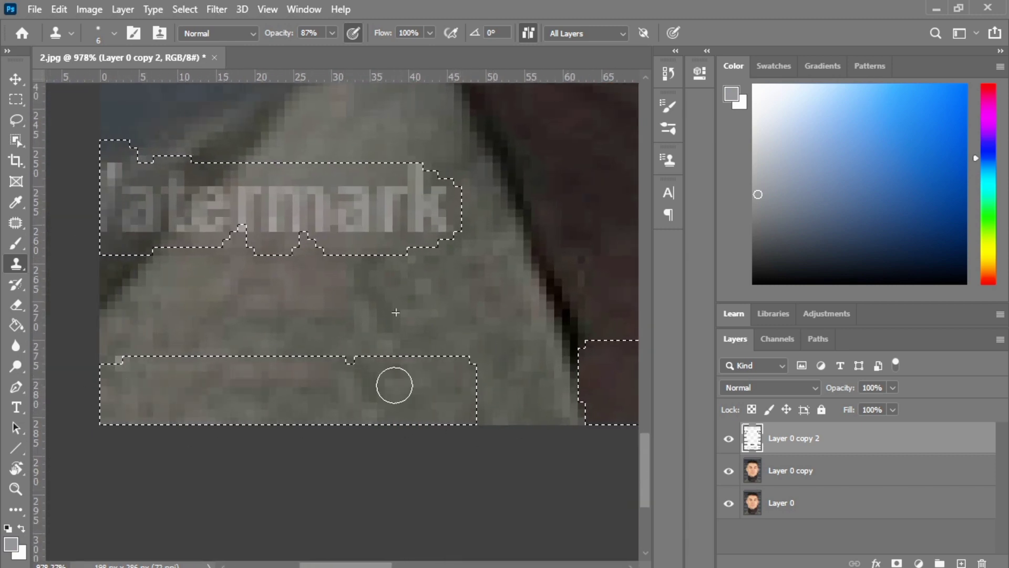
- Clone jacket fabric over the watermark on the shoulder at the photo's left edge
scroll(152, 395, "up", 1)
mouse_move(420, 215)
left_mouse_down()
mouse_move(396, 236)
mouse_move(452, 245)
mouse_move(325, 226)
mouse_move(336, 246)
mouse_move(384, 221)
mouse_move(265, 217)
left_mouse_up()
left_click(237, 139, "alt")
mouse_move(196, 167)
left_mouse_down()
mouse_move(122, 264)
mouse_move(130, 256)
left_mouse_up()
- Reduce the Clone Stamp to 3 px and rebuild the dark fold and shoulder edge under the left-hand watermark
key("bracketleft")
key("bracketleft")
key("bracketleft")
left_click(189, 183, "alt")
mouse_move(123, 221)
left_mouse_down()
mouse_move(162, 191)
mouse_move(184, 207)
left_mouse_up()
left_click(100, 286, "alt")
mouse_move(120, 261)
left_mouse_down()
mouse_move(102, 284)
mouse_move(200, 182)
left_mouse_up()
left_click(115, 315, "alt")
left_click_drag(95, 165, 112, 211)
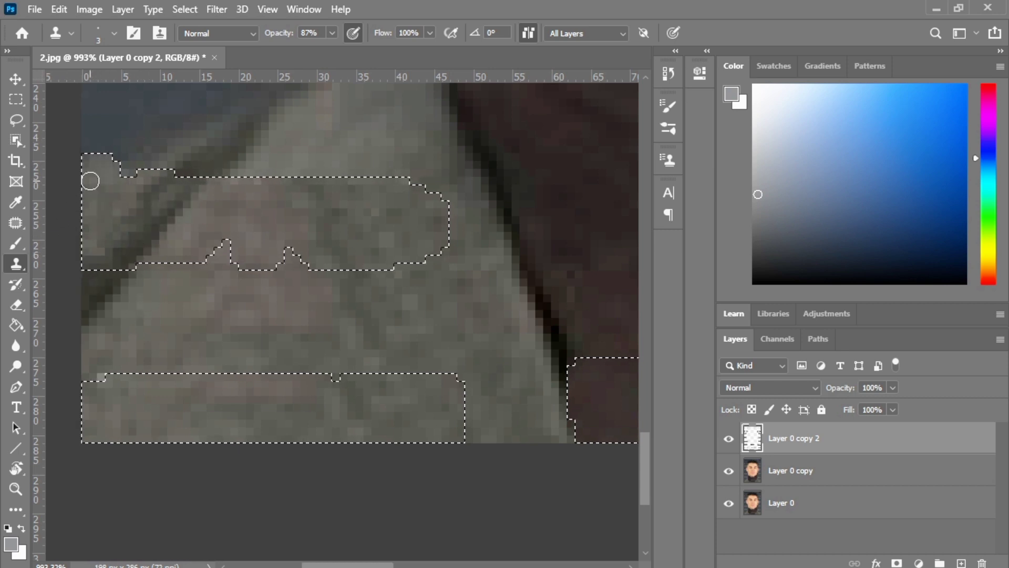
- Clone dark hair over the selected watermark letters at the left-hand temple
key("ctrl+0")
scroll(250, 201, "up", 5)
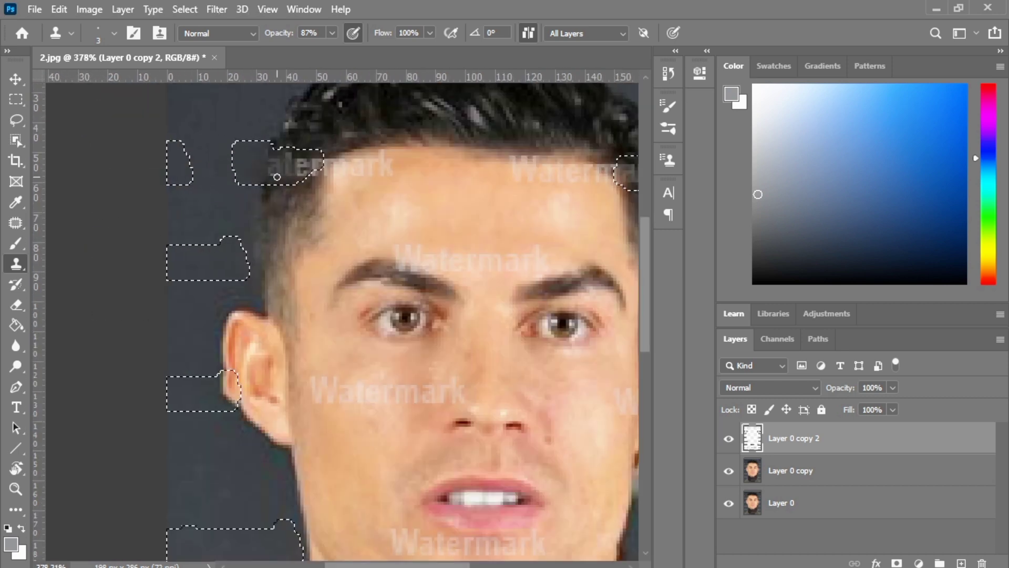
left_click(303, 184, "alt")
mouse_move(239, 276)
left_mouse_down()
mouse_move(279, 228)
mouse_move(272, 280)
left_mouse_up()
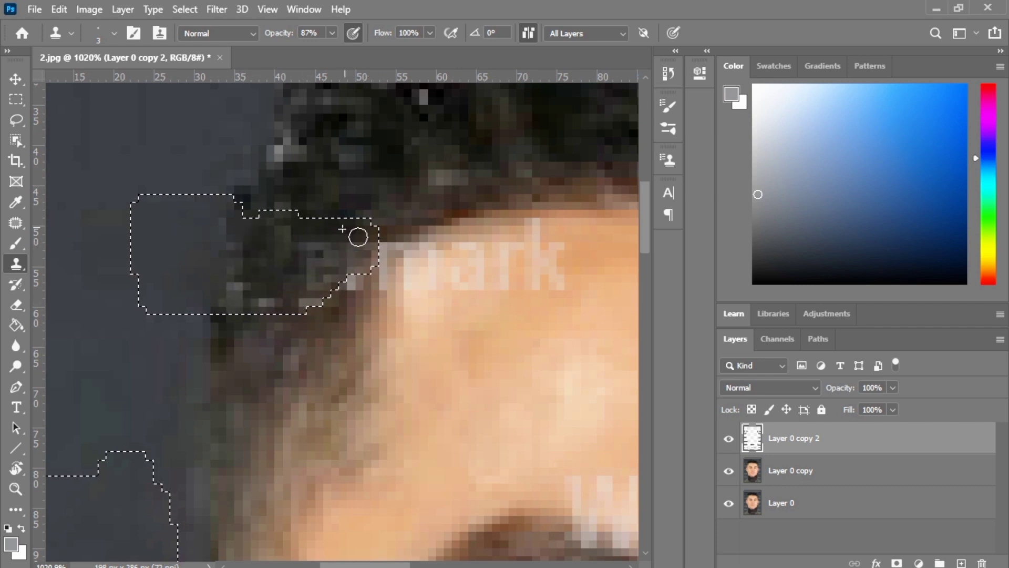
- Clone dark hair over the watermark on top of the head, enlarging the Clone Stamp to 7 px, and clear the selection
key("ctrl+0")
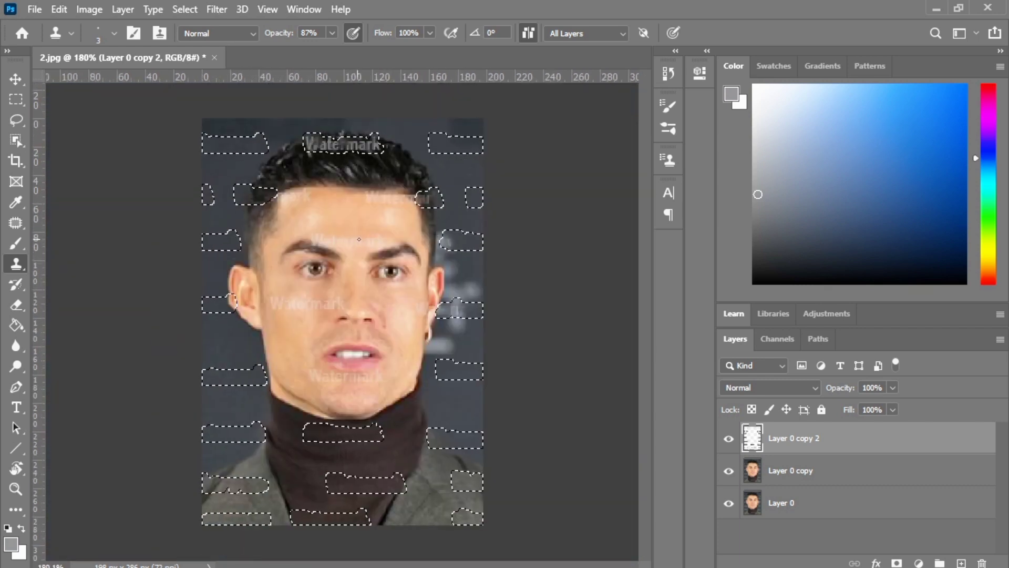
scroll(480, 329, "up", 6)
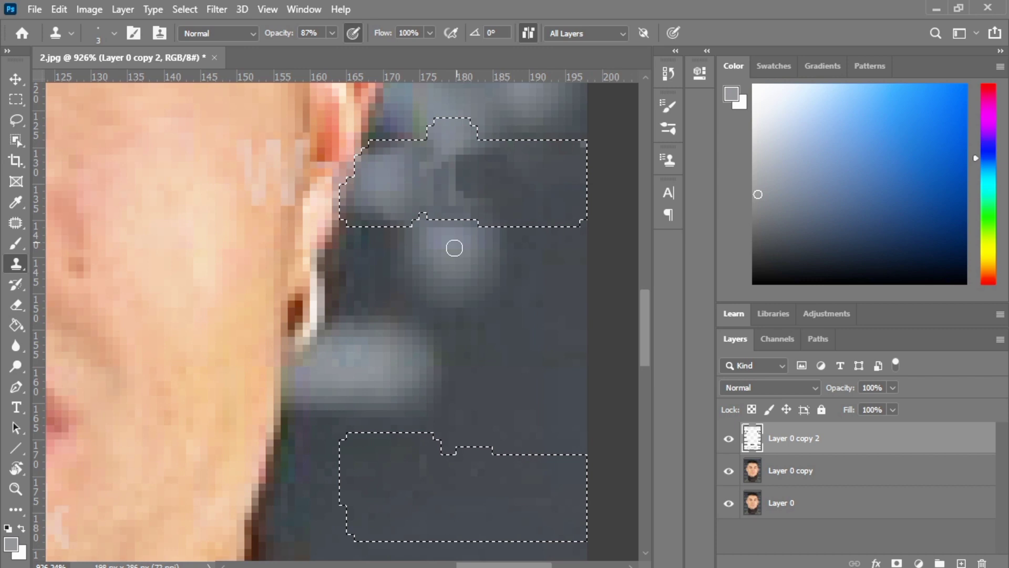
key("ctrl+0")
scroll(364, 118, "up", 3)
scroll(364, 118, "up", 3)
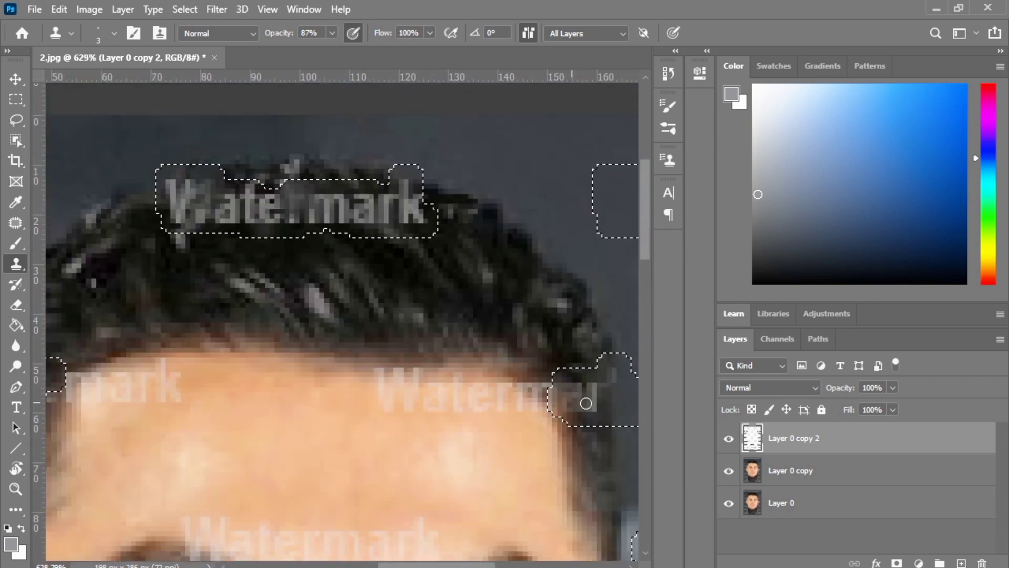
scroll(208, 131, "up", 3)
left_click(322, 381, "alt")
mouse_move(322, 317)
left_mouse_down()
mouse_move(289, 327)
mouse_move(554, 317)
mouse_move(502, 320)
mouse_move(475, 338)
mouse_move(241, 311)
mouse_move(445, 309)
mouse_move(236, 333)
left_mouse_up()
left_click(559, 372, "alt")
key("bracketright")
key("bracketright")
key("bracketright")
key("bracketright")
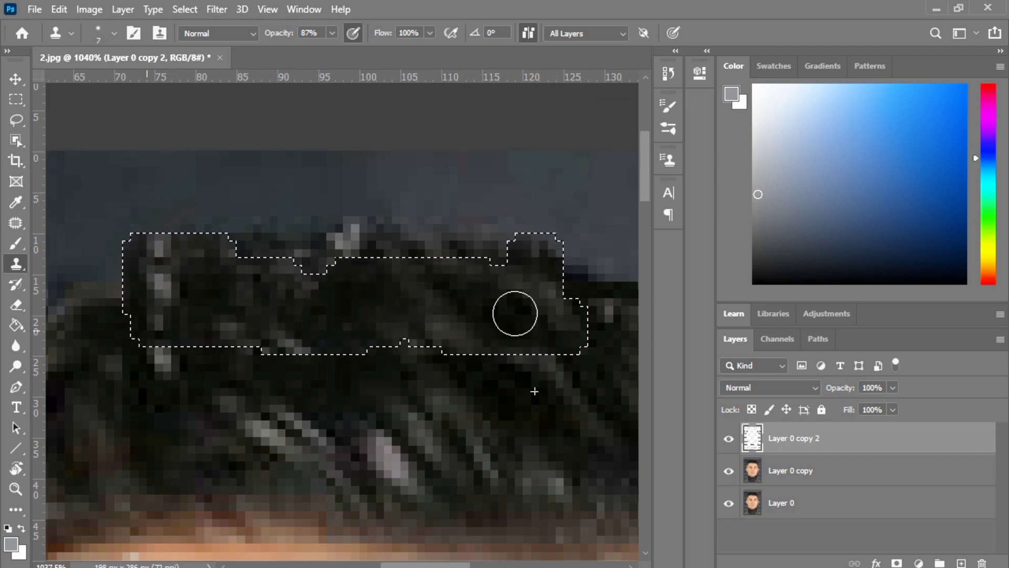
key("ctrl+0")
key("ctrl+d")
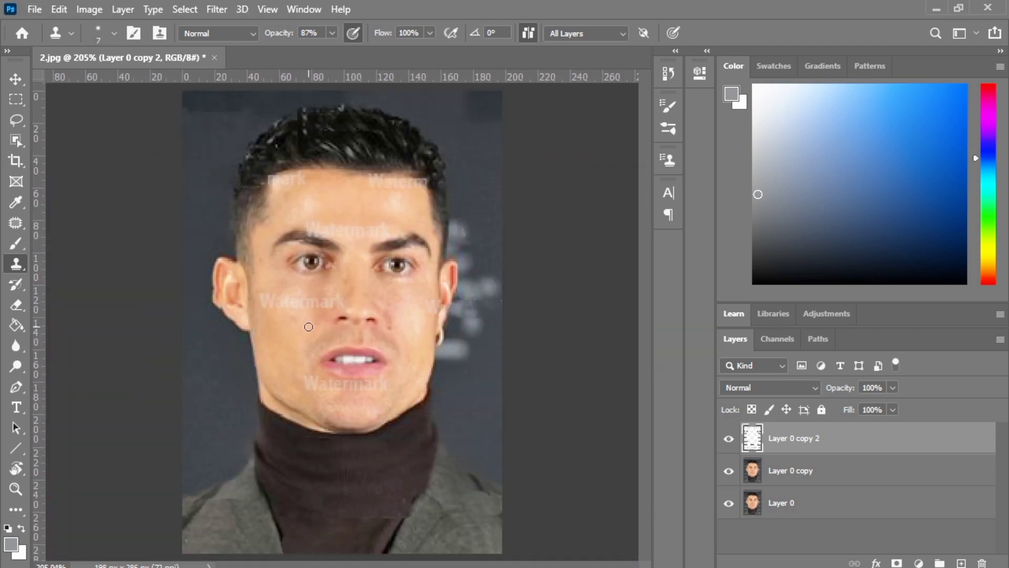
- Clone skin and hair over the watermark at the right-hand hairline, using a 4 px Clone Stamp at 63% opacity
scroll(386, 239, "up", 10)
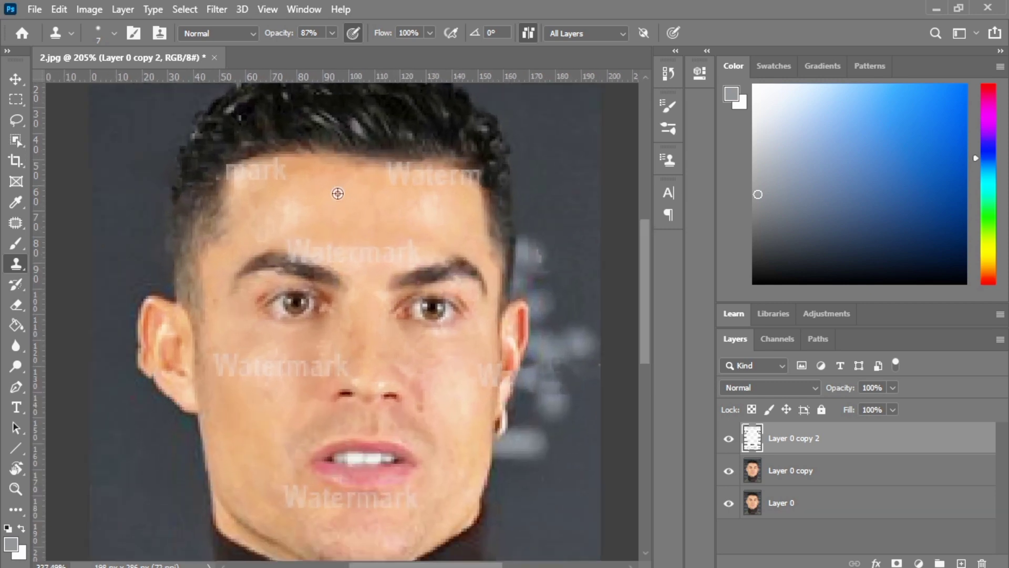
scroll(491, 235, "up", 5)
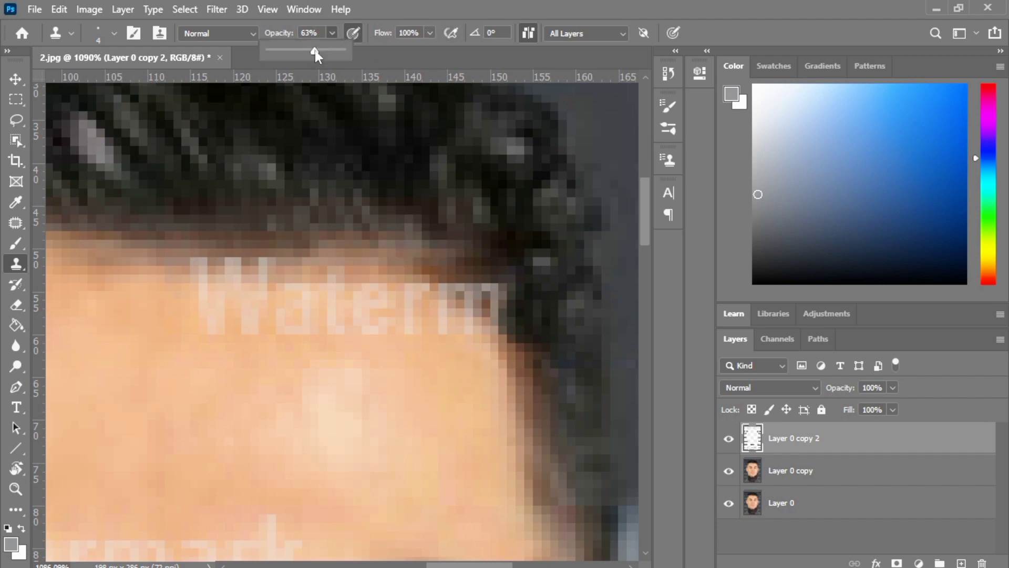
left_click(467, 377)
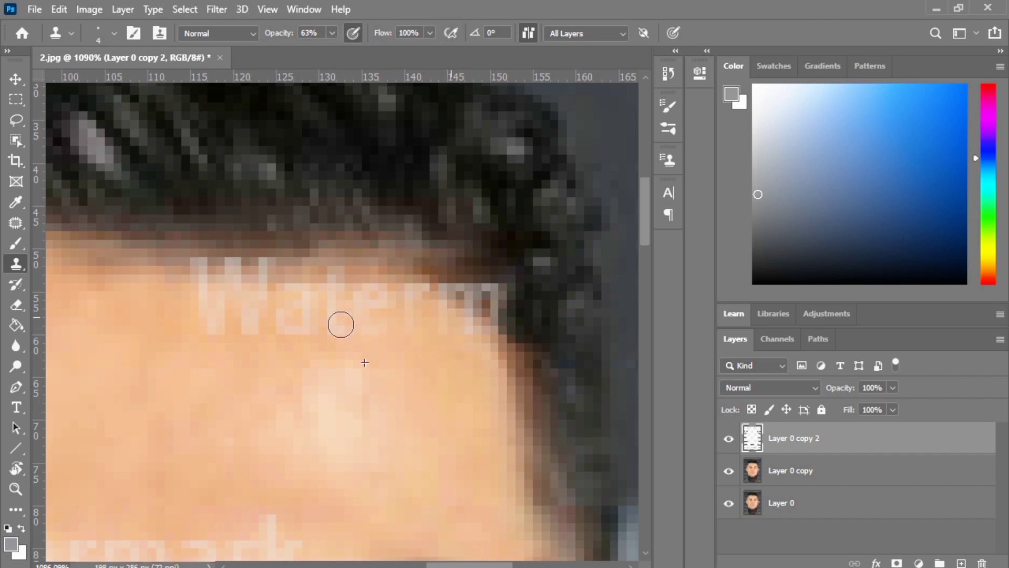
left_click_drag(250, 282, 274, 270)
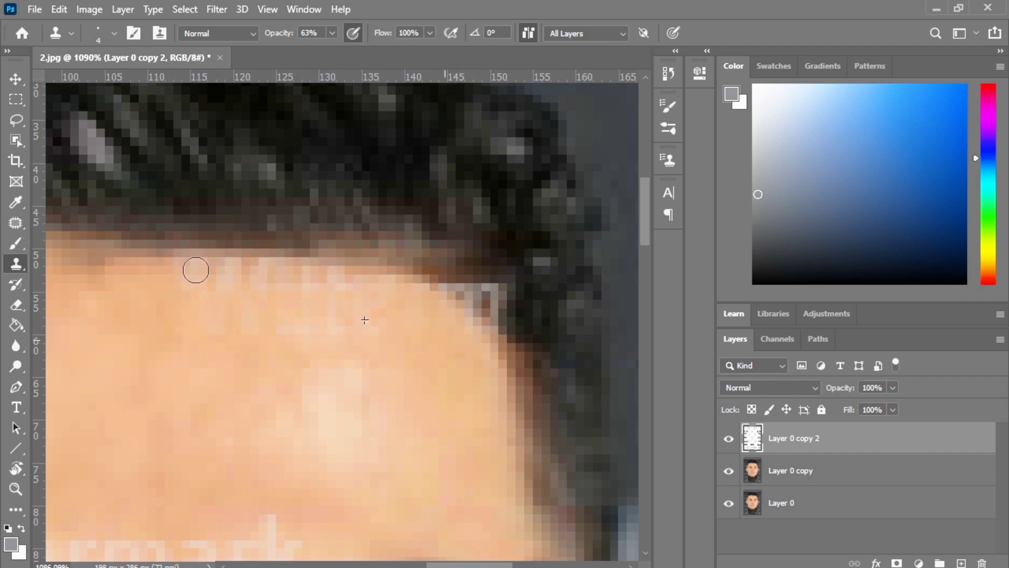
left_click(565, 276, "alt")
left_click_drag(474, 287, 508, 318)
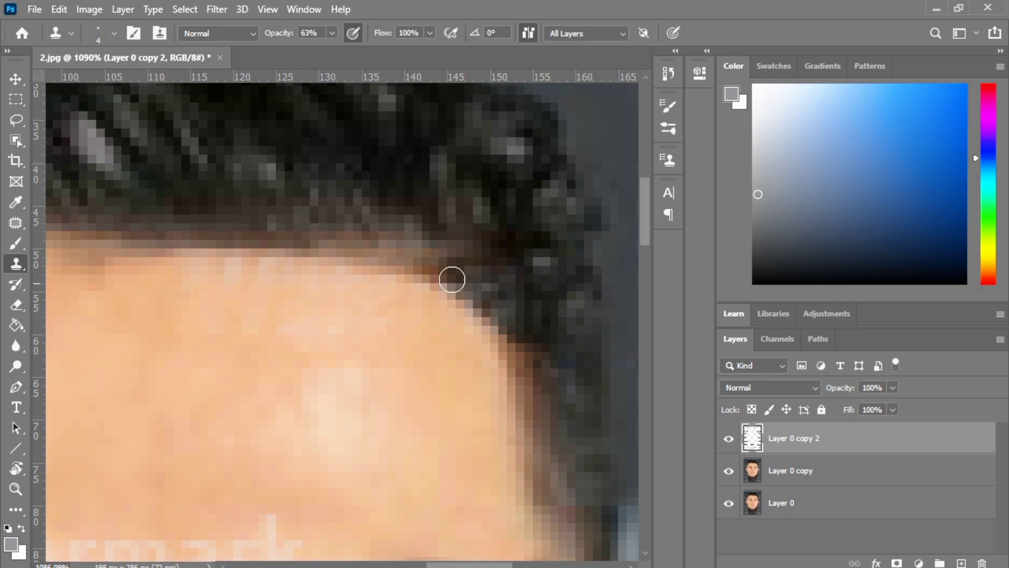
- Clone clean forehead skin over the watermark letters at the left-hand hairline
scroll(332, 275, "down", 10)
scroll(185, 268, "up", 10)
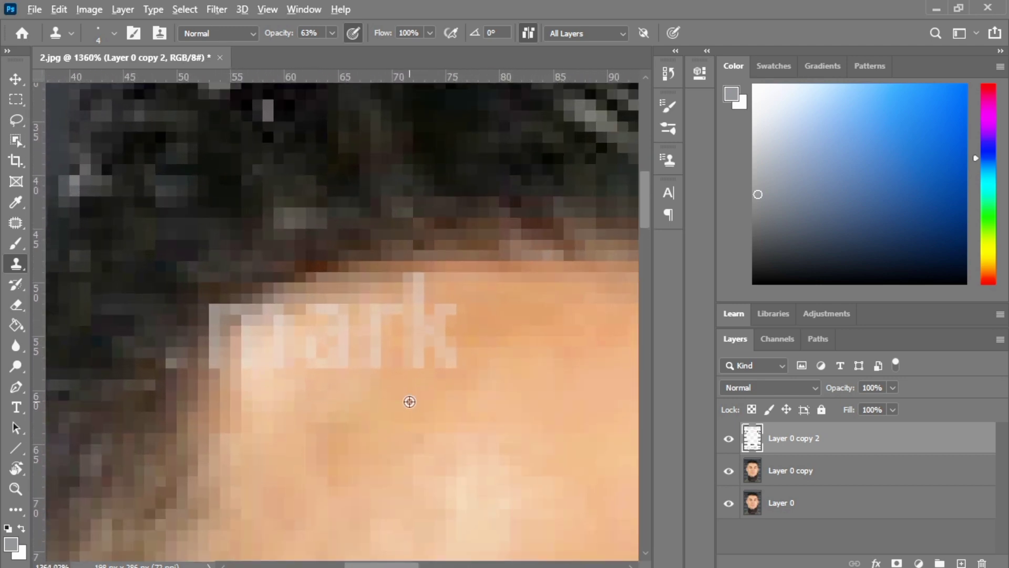
left_click(441, 389, "alt")
left_click_drag(382, 310, 434, 358)
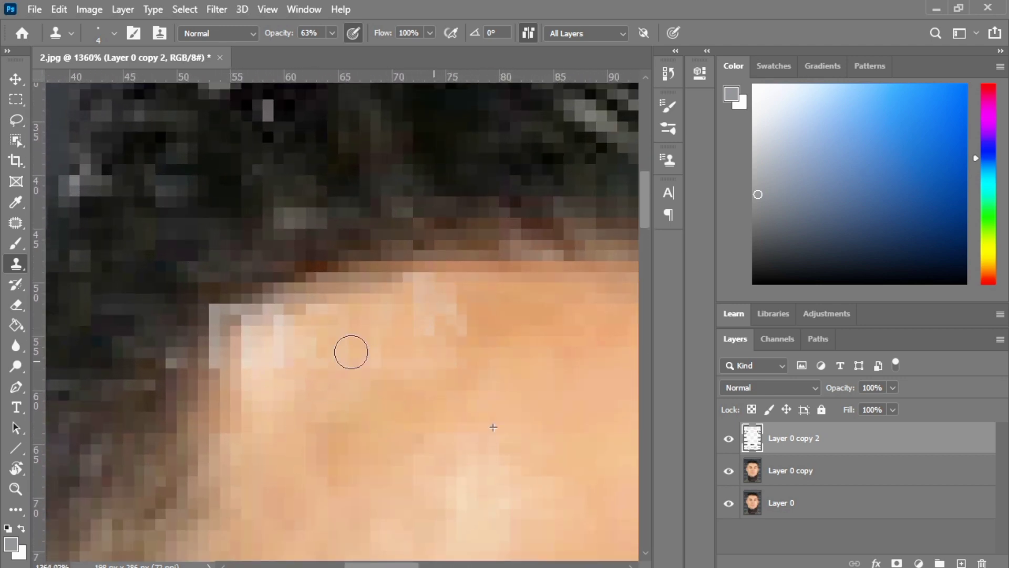
scroll(187, 353, "down", 5)
scroll(221, 268, "up", 6)
mouse_move(238, 439)
left_mouse_down()
mouse_move(271, 356)
mouse_move(220, 364)
left_mouse_up()
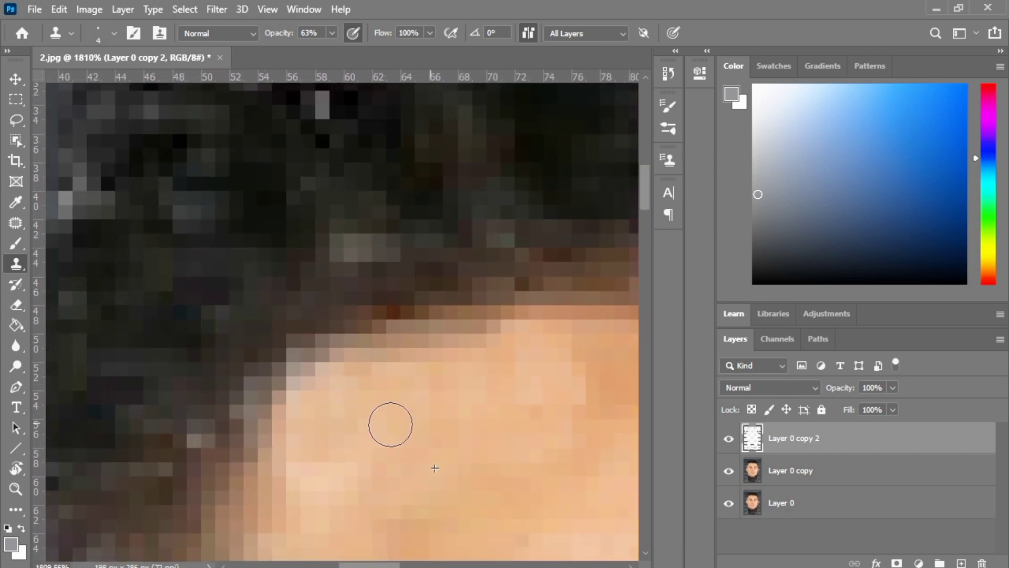
- Clone skin and eyebrow texture over the watermark running across the lower forehead and the left-hand eyebrow
scroll(538, 427, "down", 6)
scroll(537, 421, "up", 4)
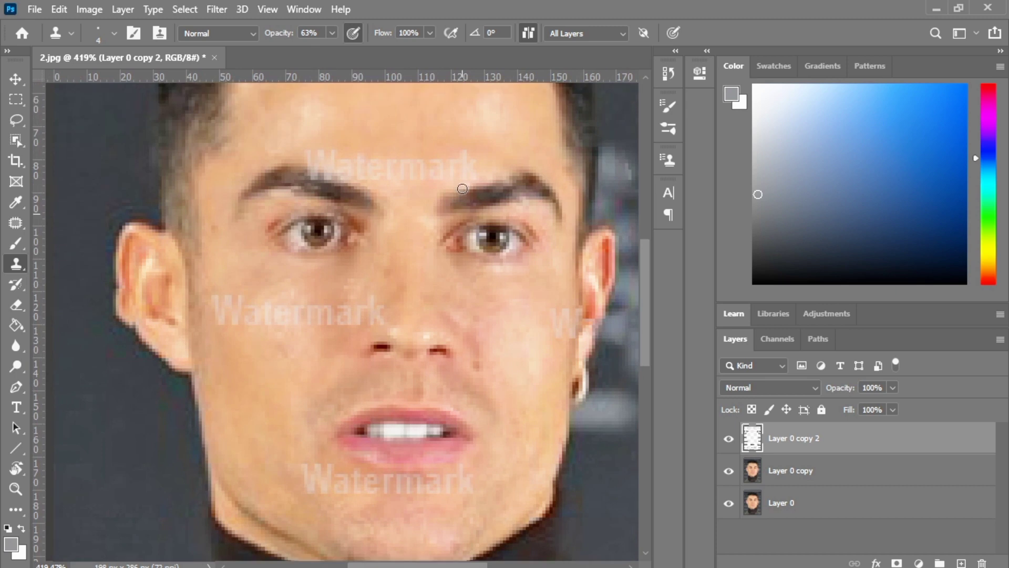
scroll(468, 221, "up", 3)
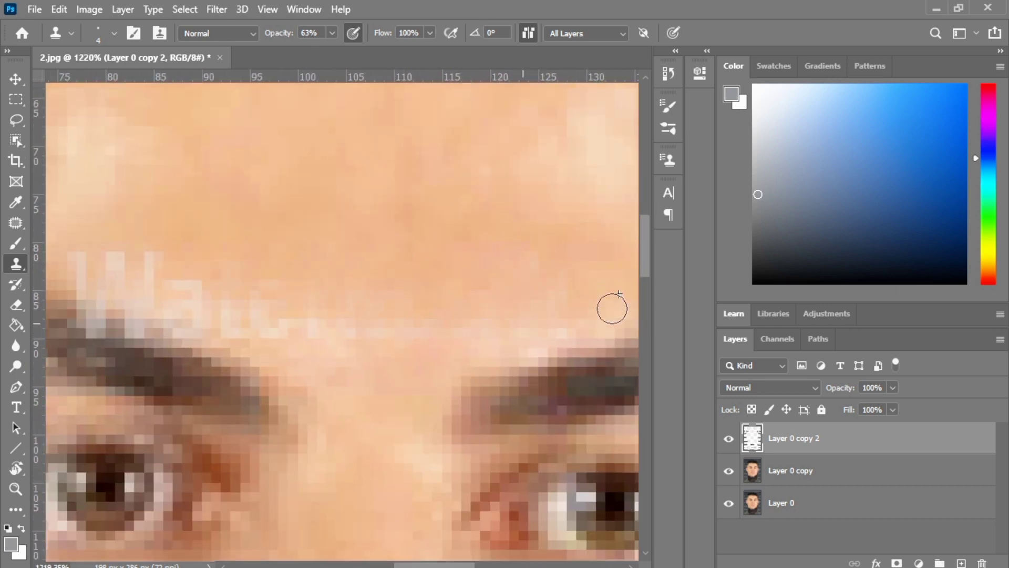
left_click_drag(144, 271, 103, 251)
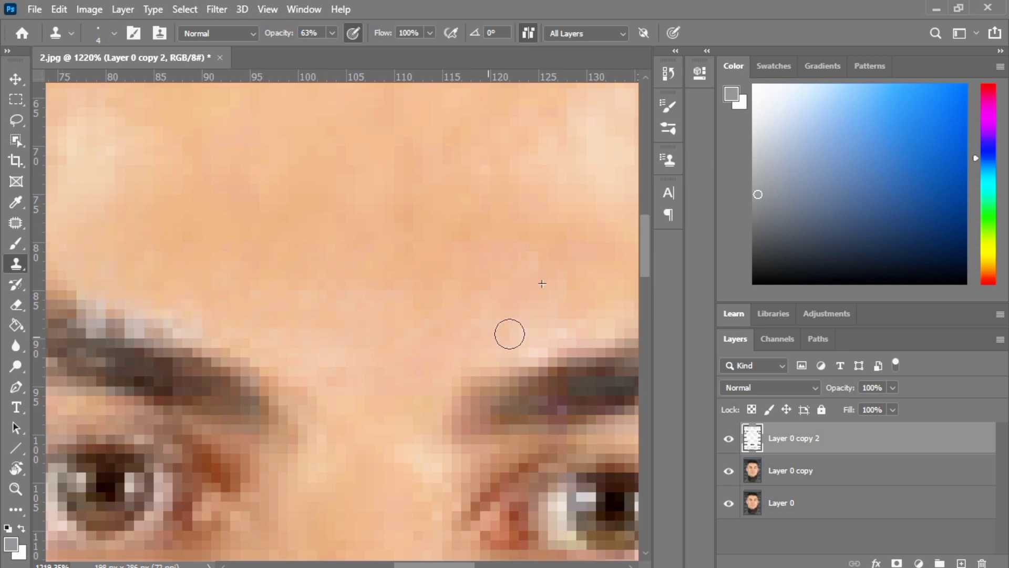
left_click(191, 378, "alt")
left_click_drag(171, 348, 195, 360)
- Clone clean cheek skin over the watermark below the left-hand eye
scroll(214, 377, "down", 8)
scroll(182, 474, "up", 4)
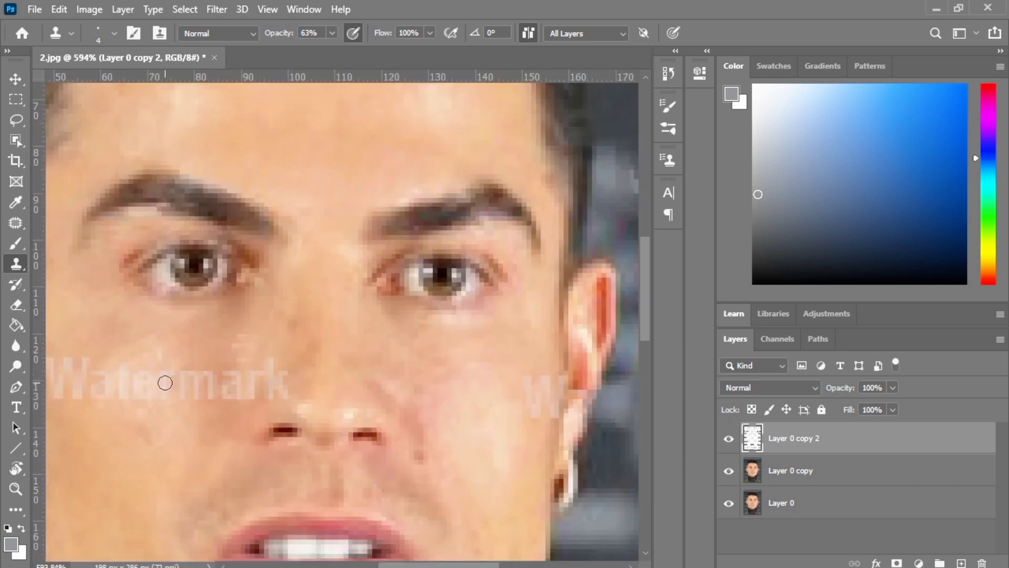
scroll(176, 383, "left", 4)
scroll(201, 395, "up", 2)
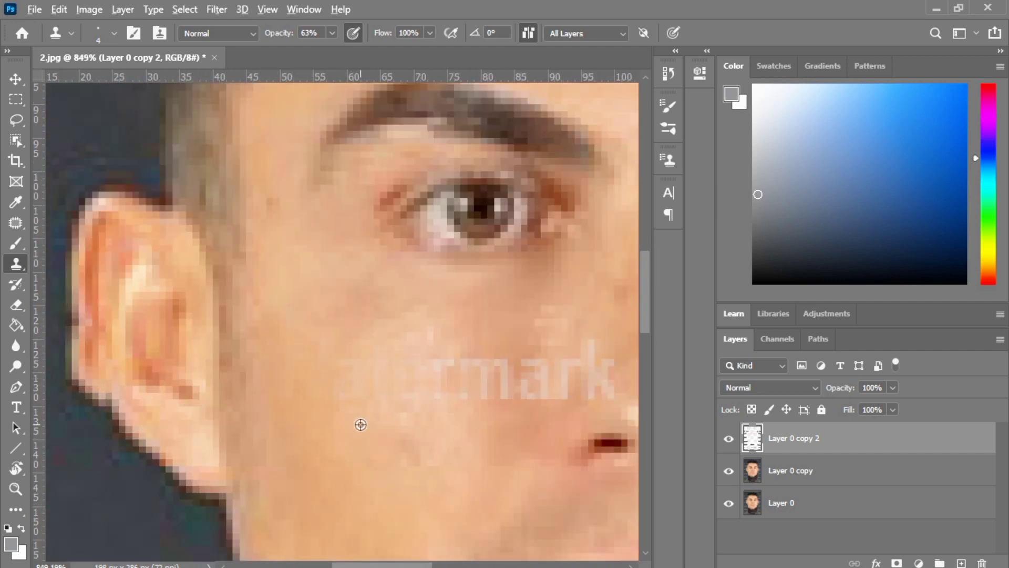
scroll(557, 353, "up", 2)
mouse_move(437, 324)
left_mouse_down()
mouse_move(312, 350)
mouse_move(484, 351)
mouse_move(413, 426)
left_mouse_up()
- Clone chin skin over the watermark below the lower lip with a 3 px Clone Stamp
scroll(421, 348, "down", 5)
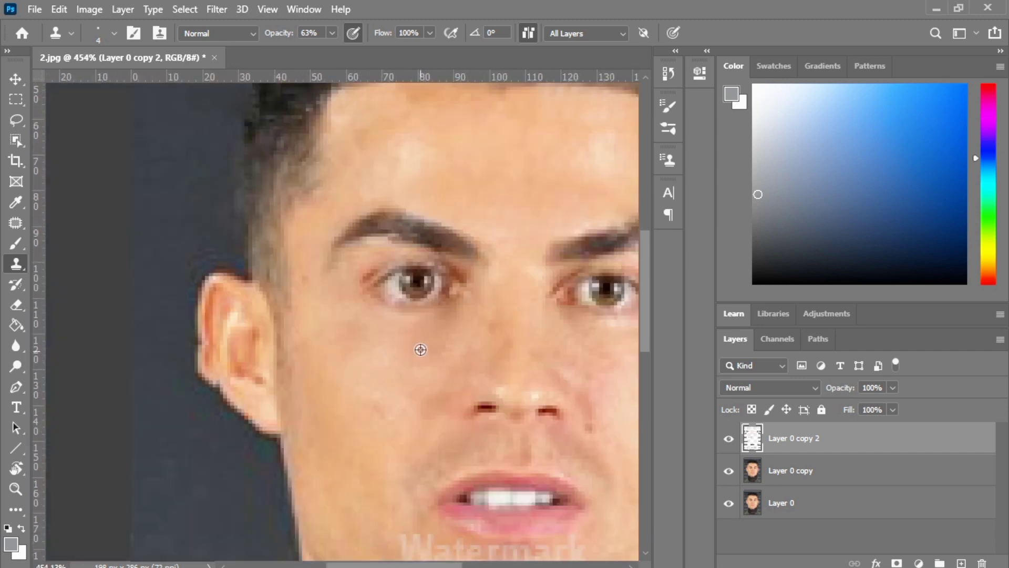
scroll(428, 392, "up", 5)
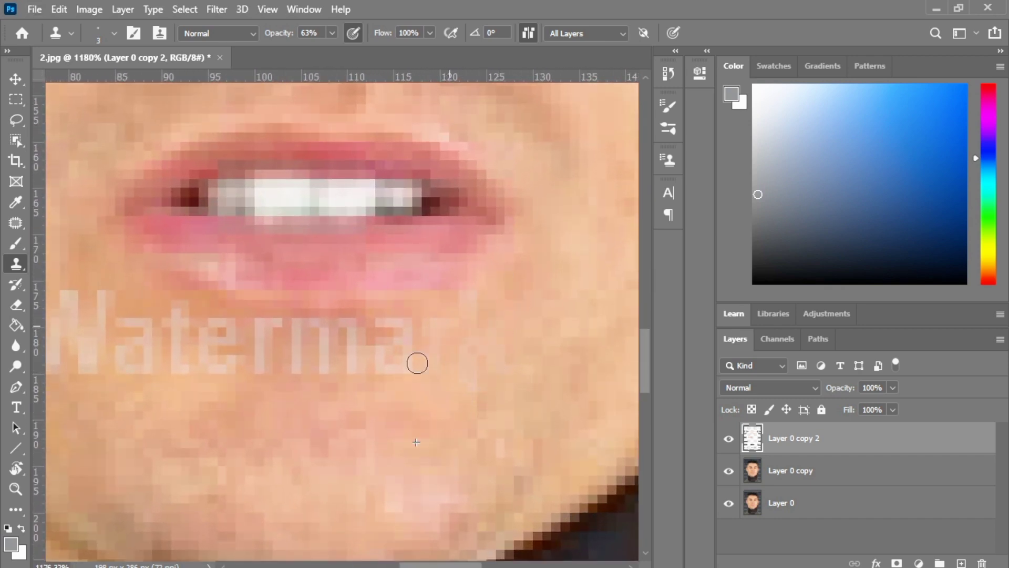
mouse_move(387, 343)
left_mouse_down()
mouse_move(341, 359)
mouse_move(259, 345)
mouse_move(336, 319)
mouse_move(378, 357)
mouse_move(378, 376)
mouse_move(377, 348)
mouse_move(164, 359)
mouse_move(186, 337)
left_mouse_up()
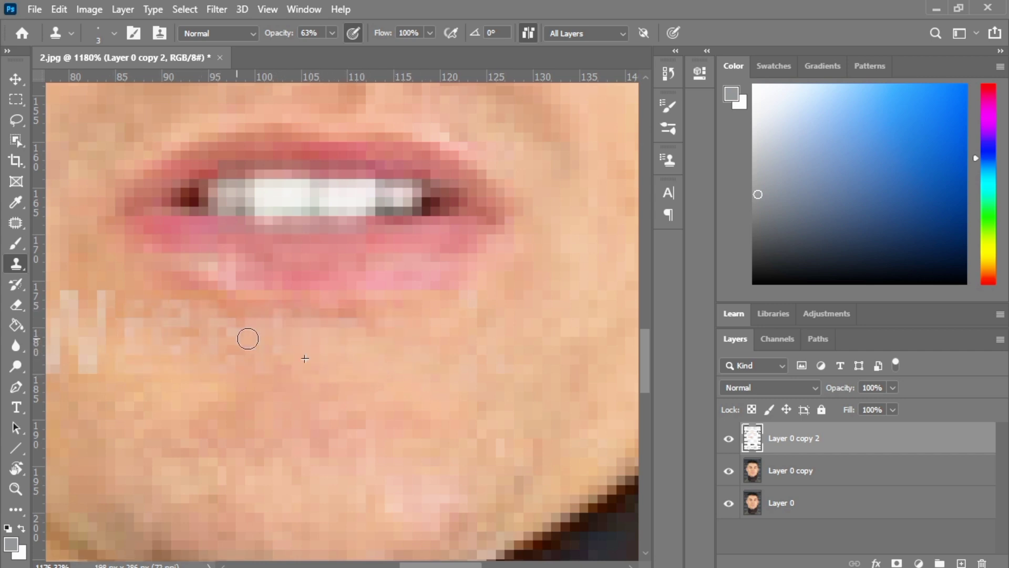
scroll(158, 347, "left", 8)
mouse_move(228, 293)
left_mouse_down()
mouse_move(268, 343)
mouse_move(250, 300)
mouse_move(259, 280)
left_mouse_up()
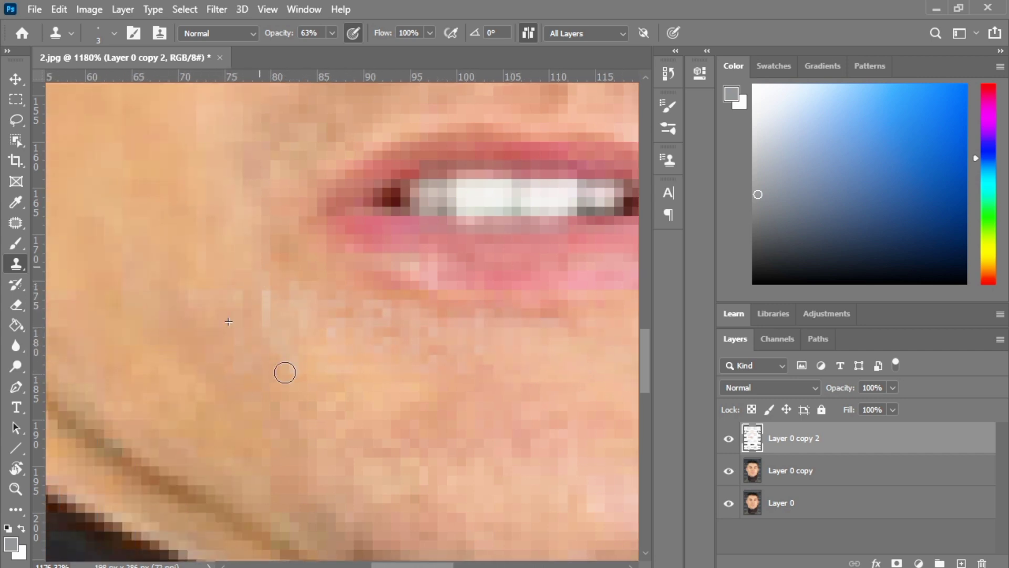
- Toggle the visibility of Layer 0 copy 2 to compare the whole photo before and after the retouching
scroll(363, 340, "down", 8)
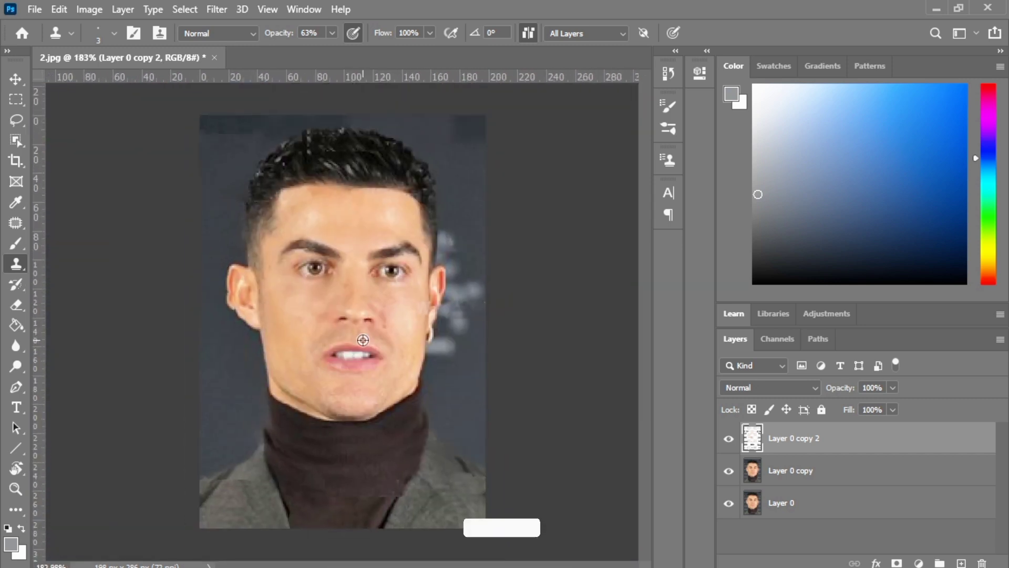
left_click(729, 439)
left_click(729, 439)
left_click(729, 438)
left_click(729, 438)
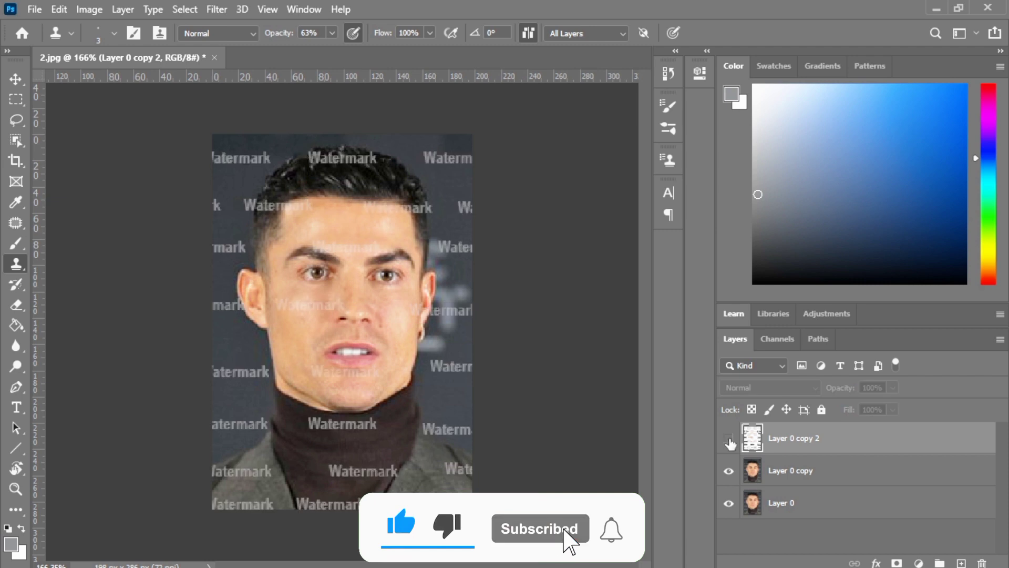